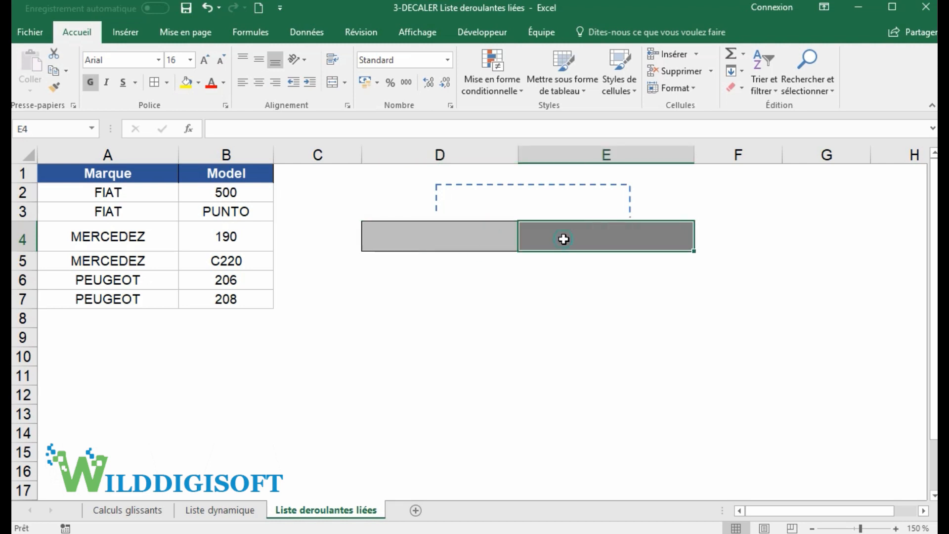
# - Add list-type data validation to the light grey cell D4, with the brands in A2:A7 as source
pyautogui.click(447, 239)
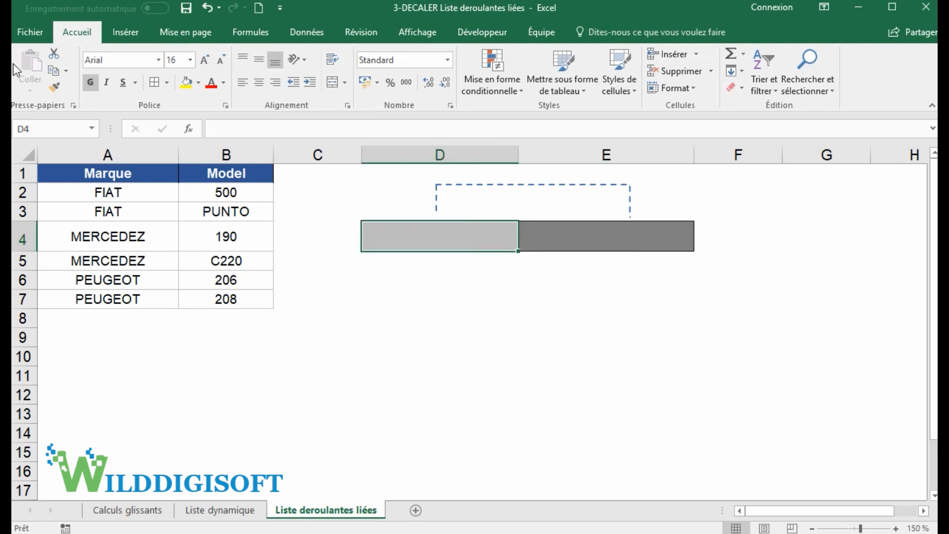
pyautogui.click(307, 31)
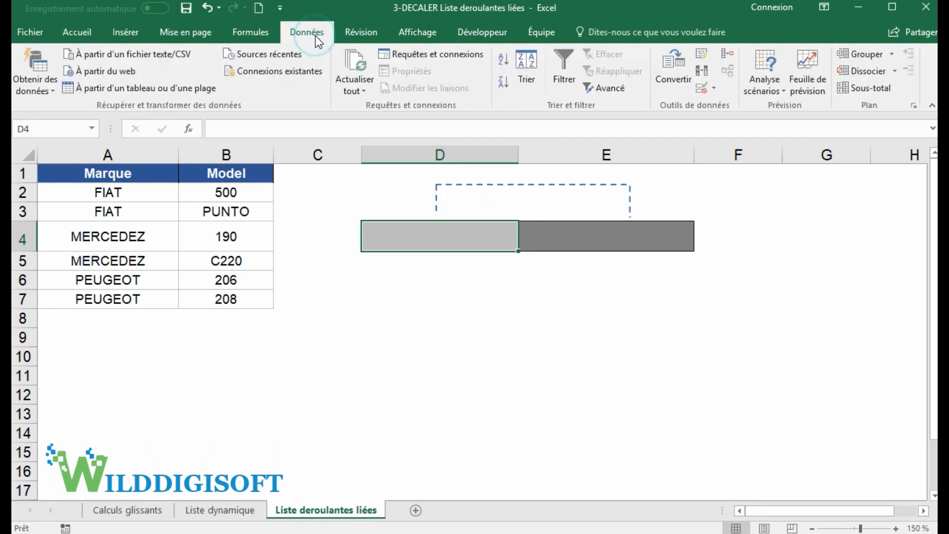
pyautogui.click(701, 90)
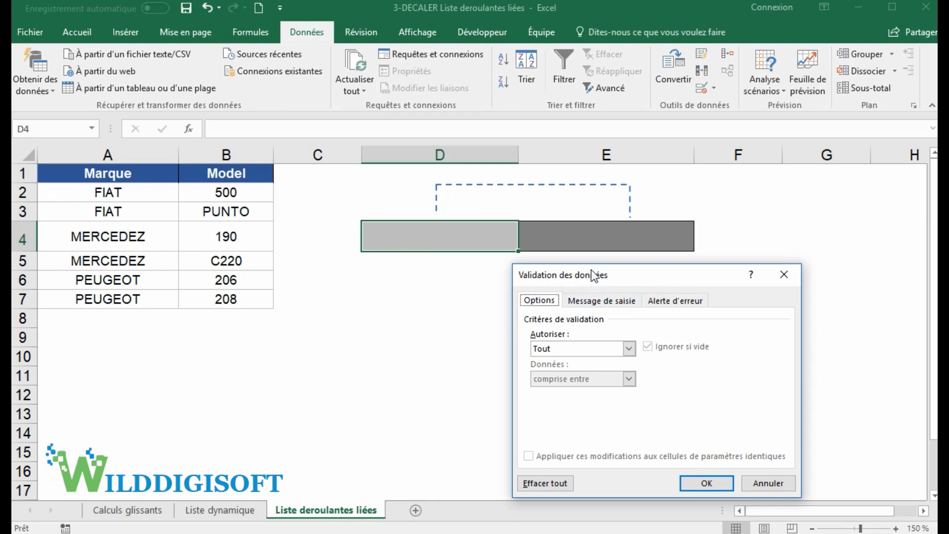
pyautogui.moveTo(595, 280); pyautogui.dragTo(620, 210)
pyautogui.click(653, 280)
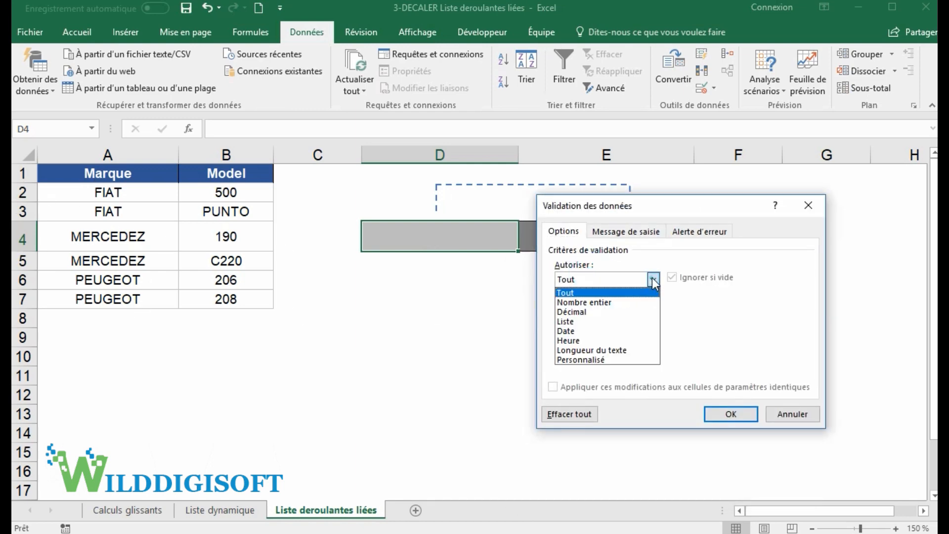
pyautogui.click(569, 321)
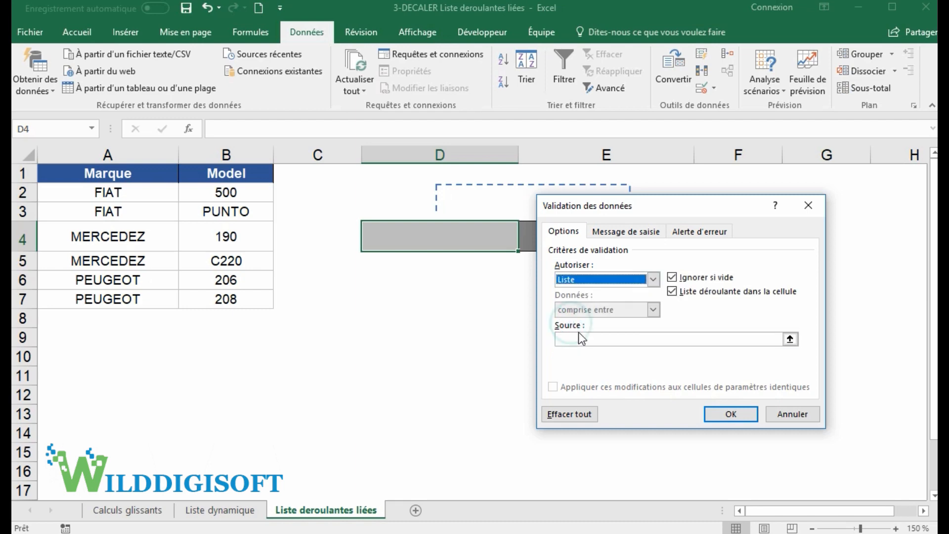
pyautogui.click(580, 336)
pyautogui.moveTo(141, 197); pyautogui.dragTo(140, 299)
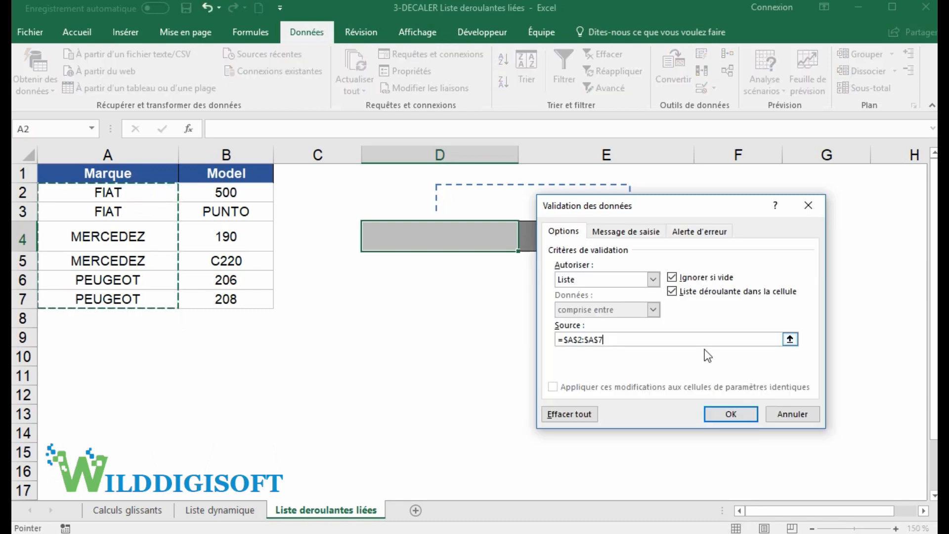
pyautogui.click(730, 414)
# - Check which brand choices the drop-down list in D4 offers
pyautogui.click(526, 248)
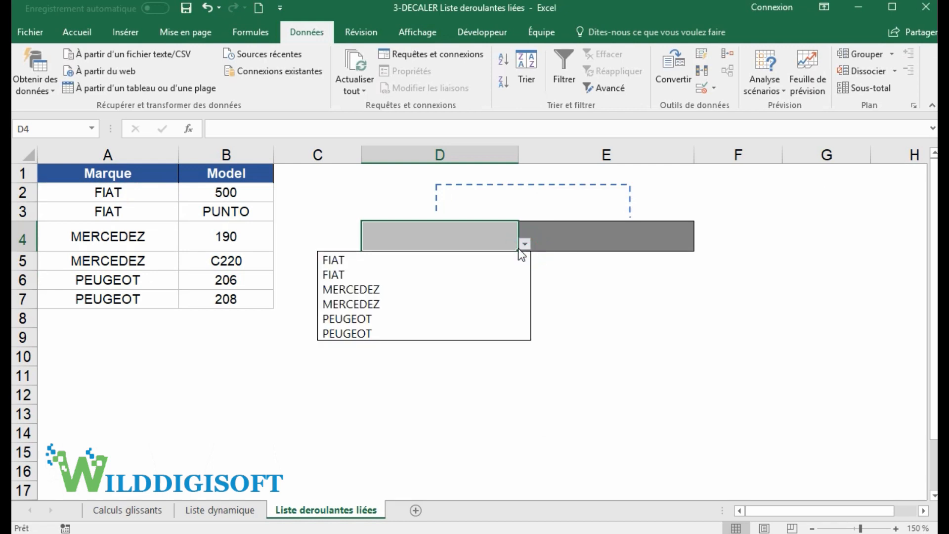
pyautogui.click(464, 293)
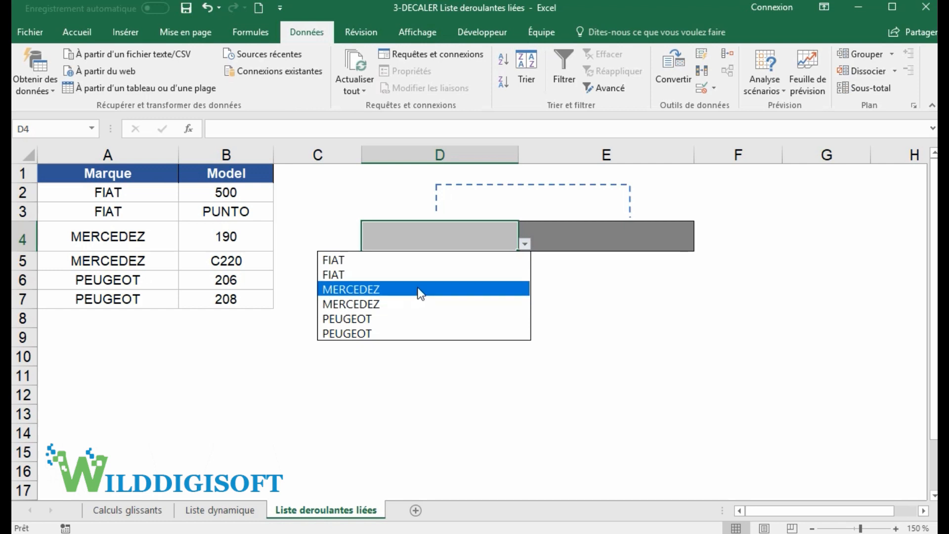
pyautogui.click(447, 235)
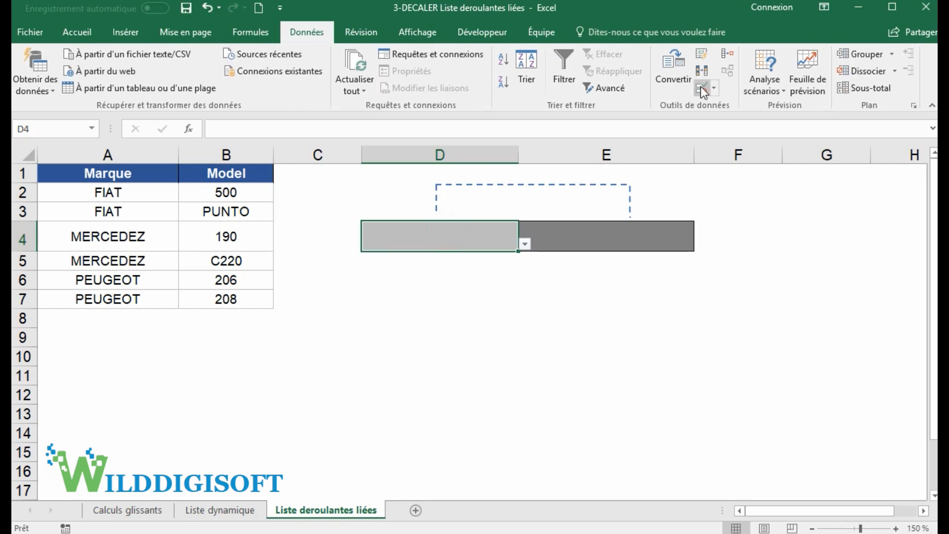
# - Insert two blank columns before the Marque column
pyautogui.rightClick(112, 156)
pyautogui.click(166, 262)
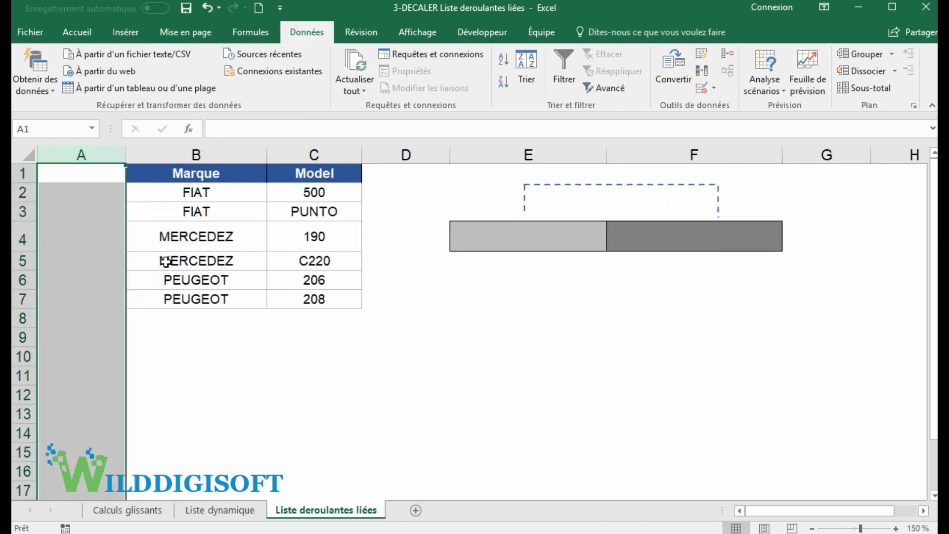
pyautogui.press('F4')
# - Copy the whole Marque column C into column A
pyautogui.click(260, 155)
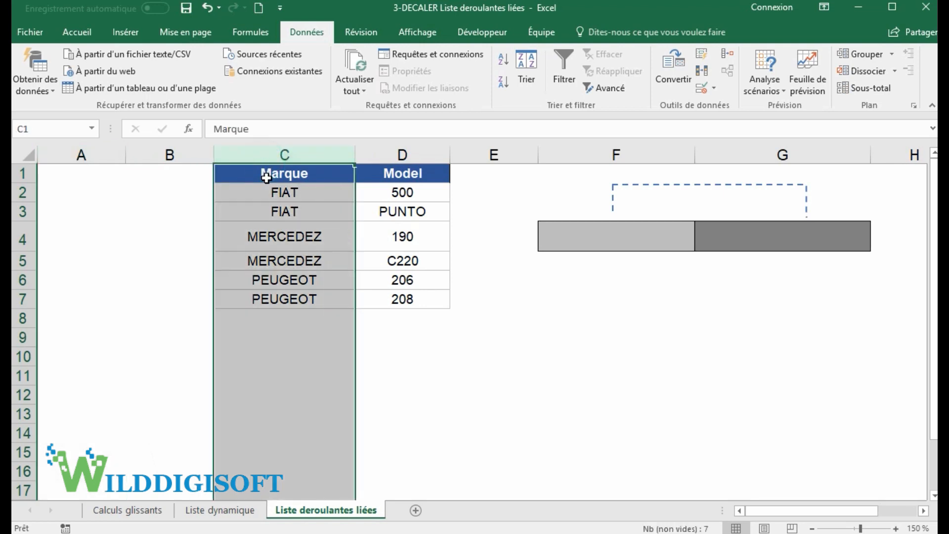
pyautogui.hotkey('ctrl', 'c')
pyautogui.click(121, 155)
pyautogui.hotkey('ctrl', 'v')
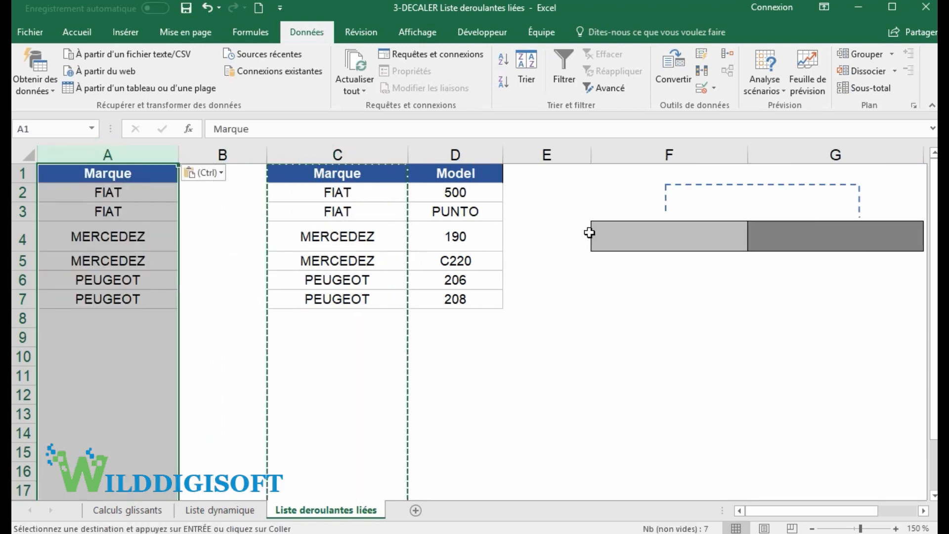
# - Remove duplicate values from the copied Marque list in column A, treating the first row as a header
pyautogui.click(134, 193)
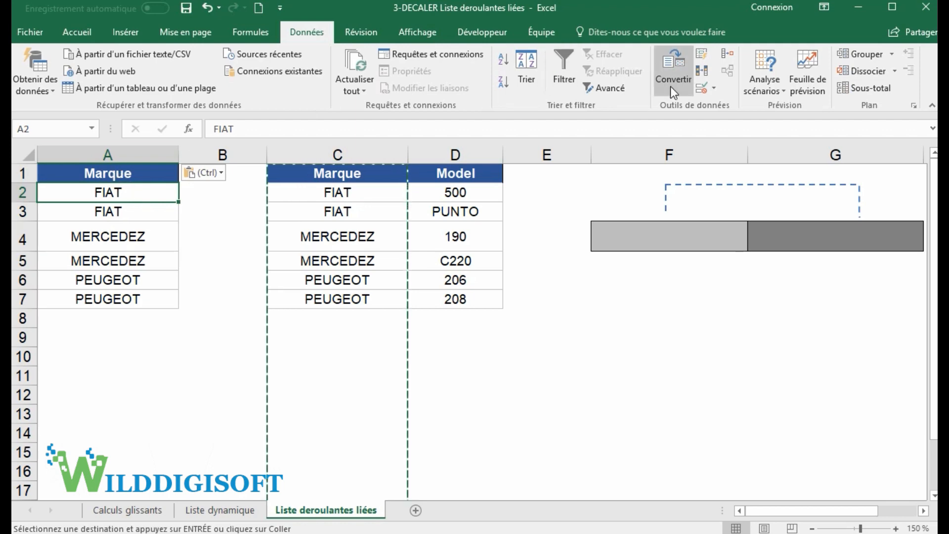
pyautogui.click(702, 74)
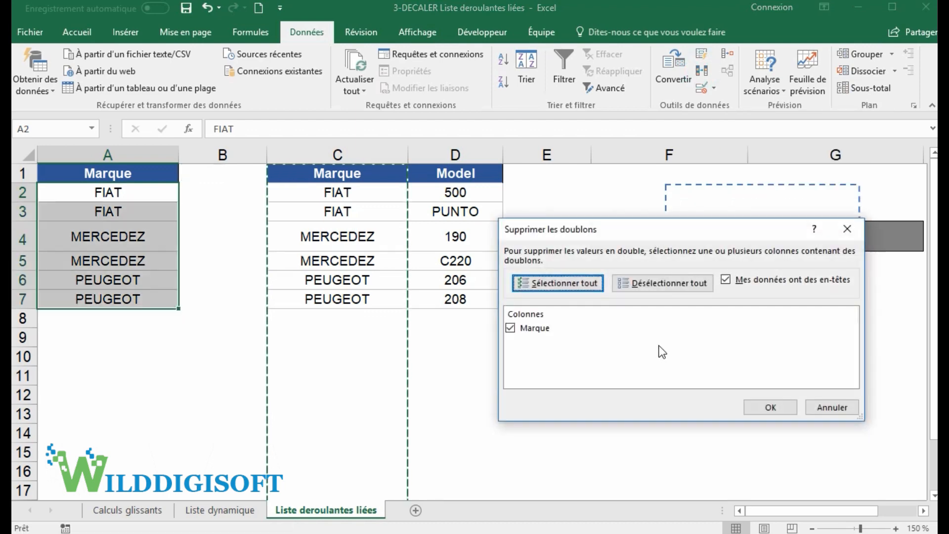
pyautogui.click(782, 406)
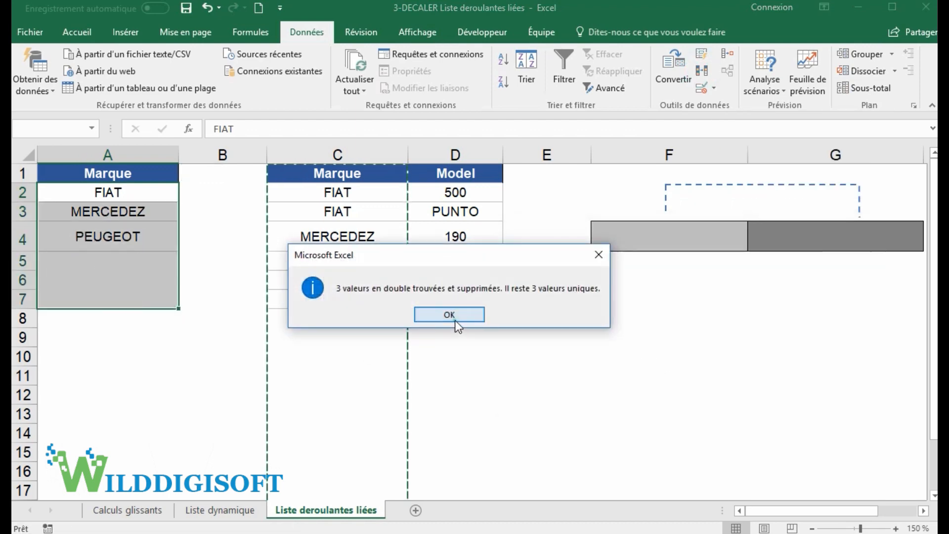
pyautogui.click(454, 319)
pyautogui.click(139, 227)
pyautogui.click(125, 212)
pyautogui.click(123, 191)
# - Change the list validation source of cell F4 to the unique brands in A2:A4
pyautogui.click(701, 239)
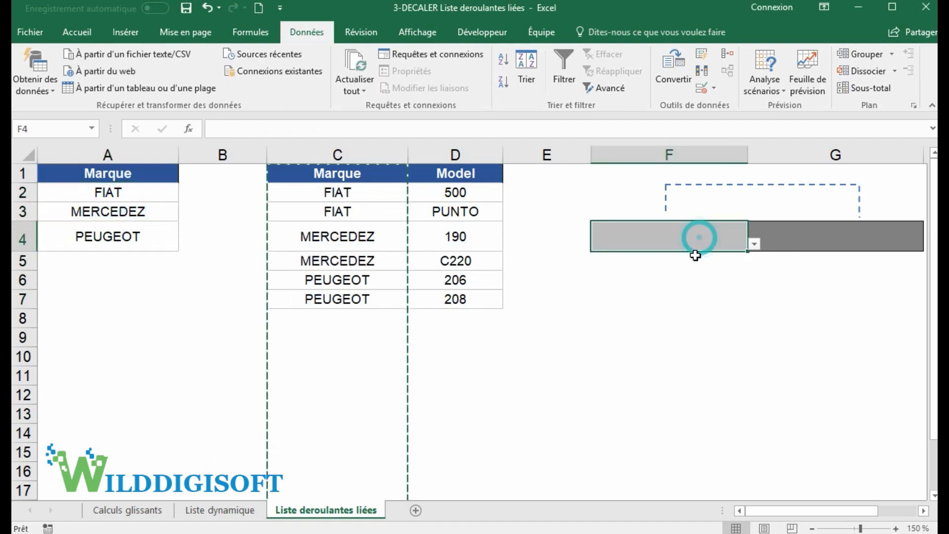
pyautogui.click(701, 92)
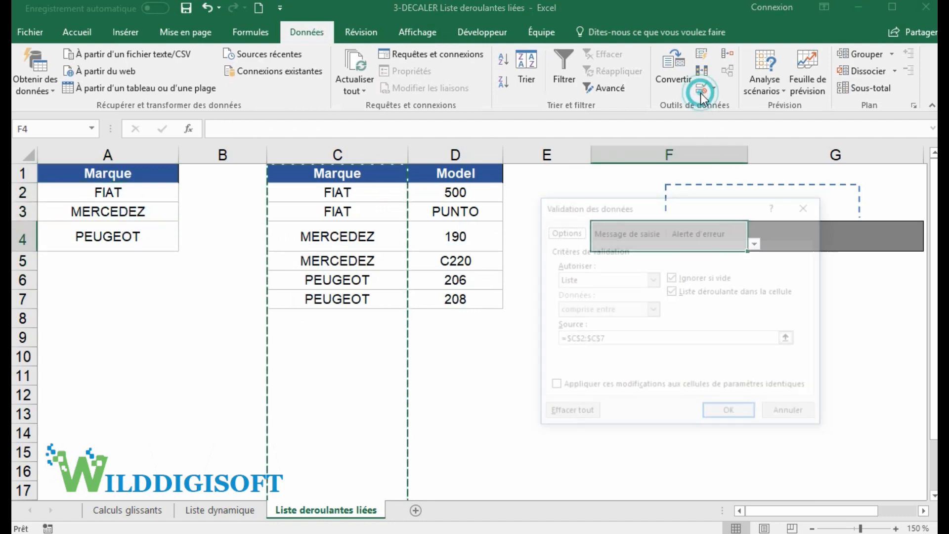
pyautogui.click(612, 339)
pyautogui.moveTo(611, 339); pyautogui.dragTo(529, 338)
pyautogui.moveTo(128, 198); pyautogui.dragTo(132, 234)
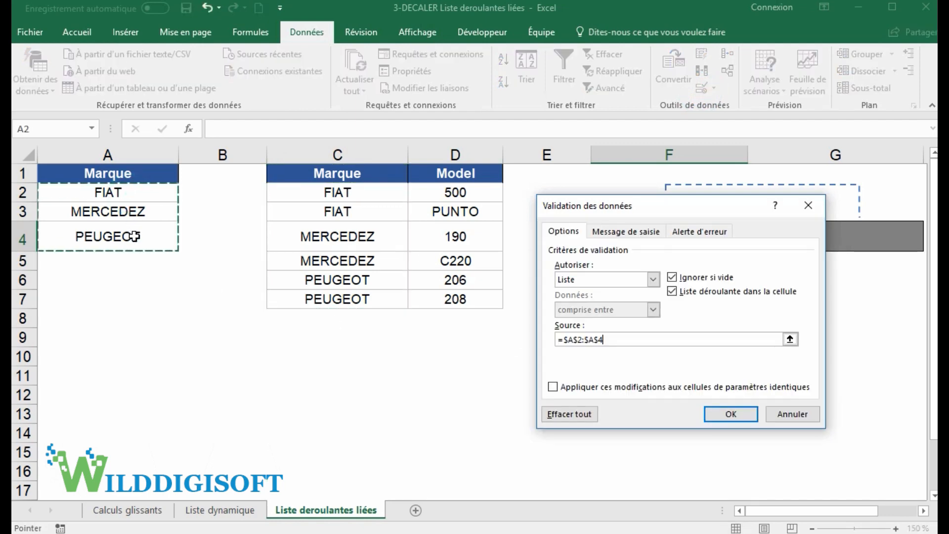
pyautogui.click(731, 413)
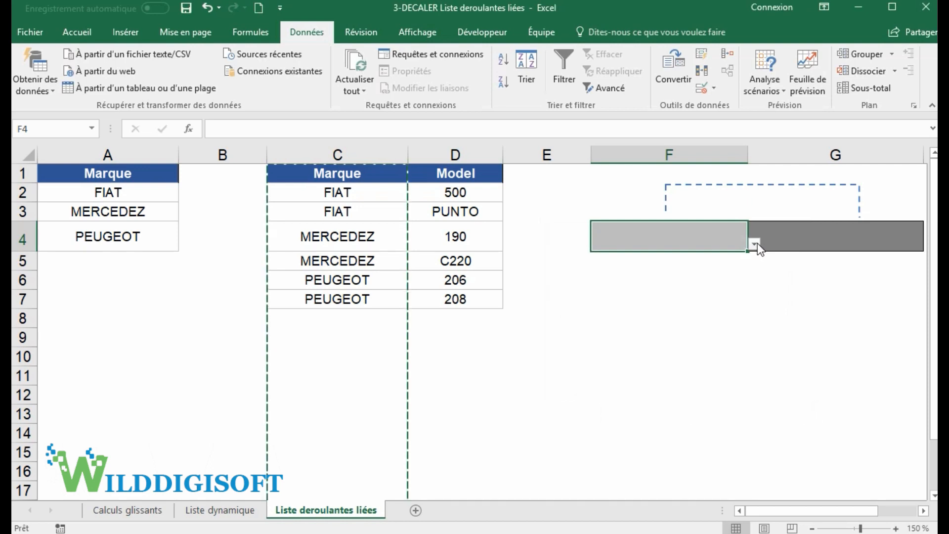
# - Check the brand choices in F4's drop-down list, and narrow the empty column B
pyautogui.click(754, 244)
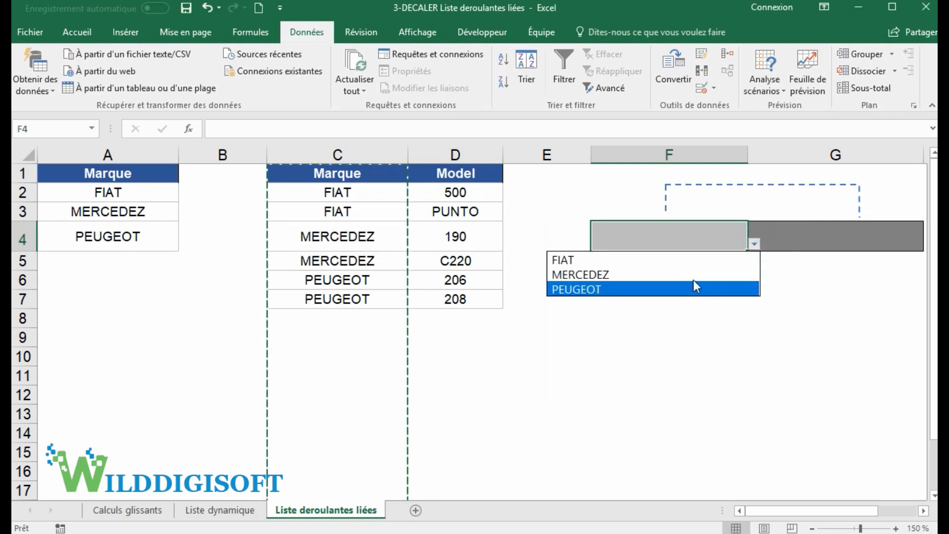
pyautogui.click(249, 160)
pyautogui.moveTo(267, 153); pyautogui.dragTo(204, 154)
pyautogui.click(740, 240)
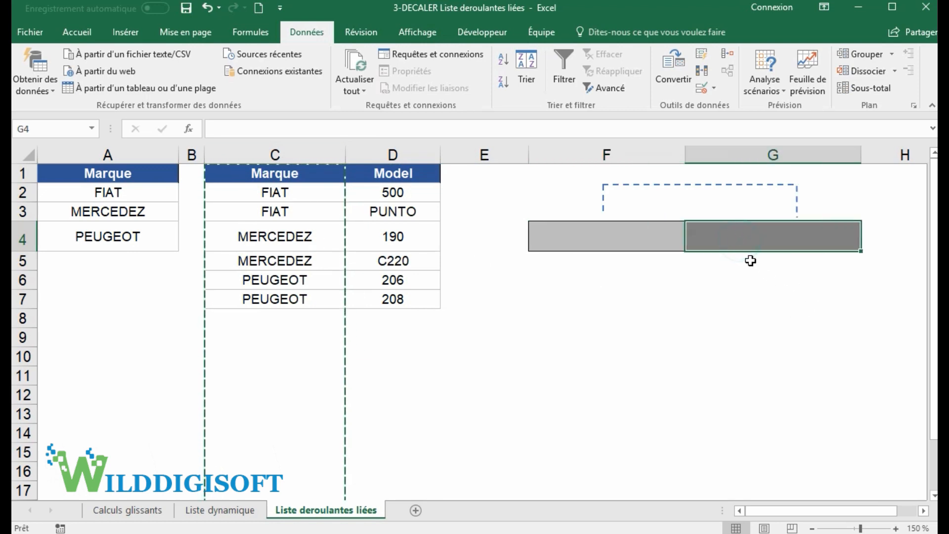
pyautogui.click(701, 87)
pyautogui.click(621, 281)
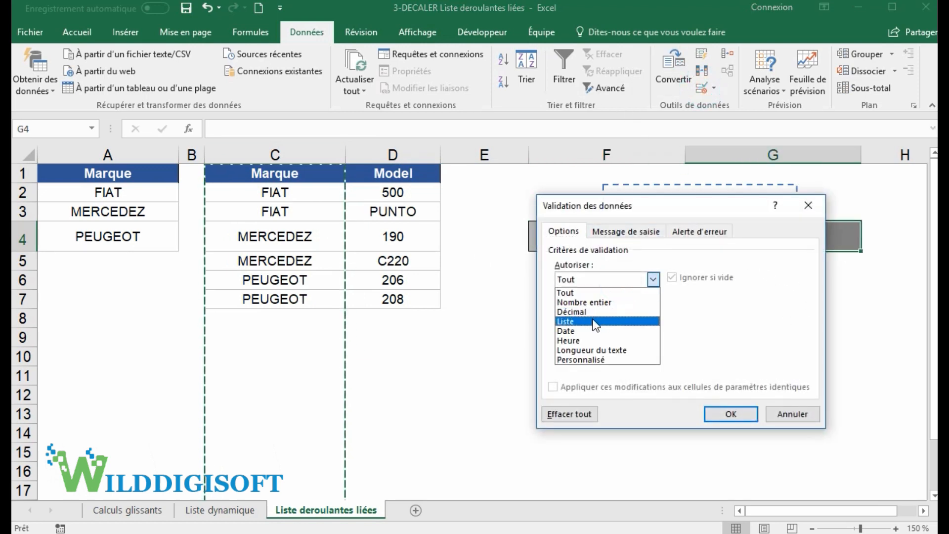
pyautogui.click(597, 321)
pyautogui.click(599, 341)
pyautogui.moveTo(420, 188); pyautogui.dragTo(399, 299)
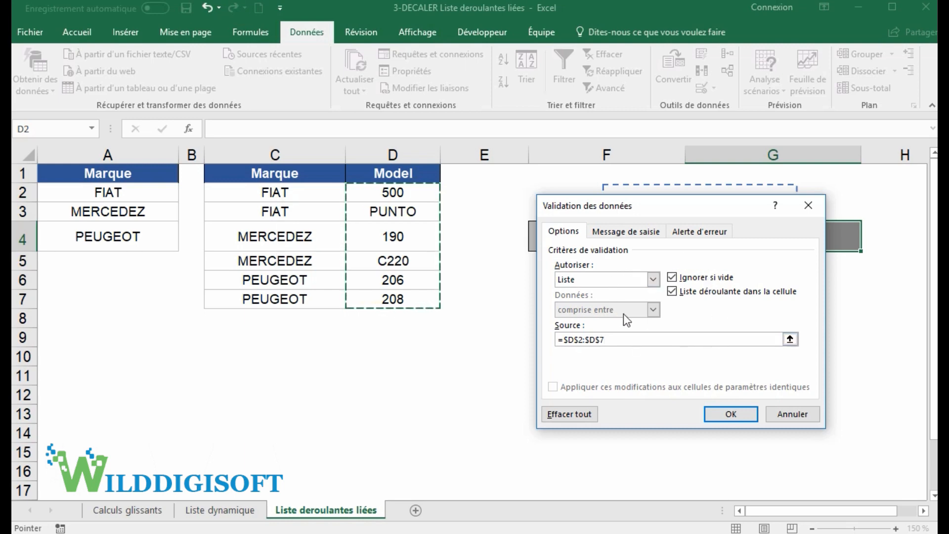
pyautogui.click(791, 415)
# - Clear the pending copy selection on the Marque column C
pyautogui.click(547, 312)
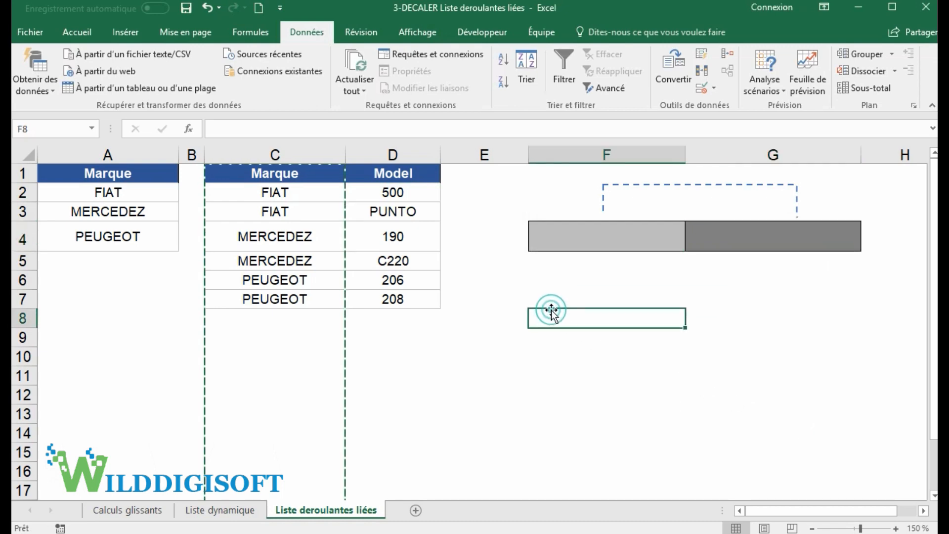
pyautogui.press('Escape')
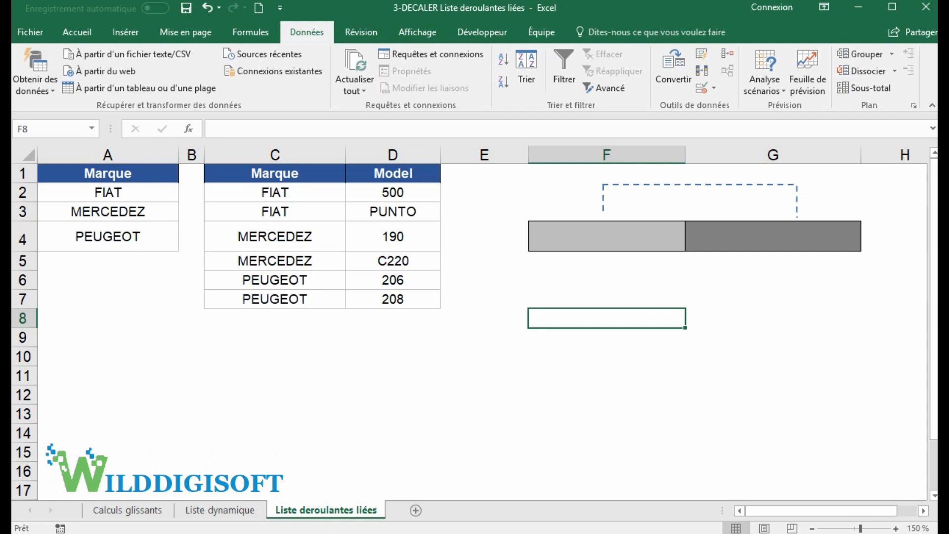
pyautogui.moveTo(205, 182); pyautogui.dragTo(441, 223)
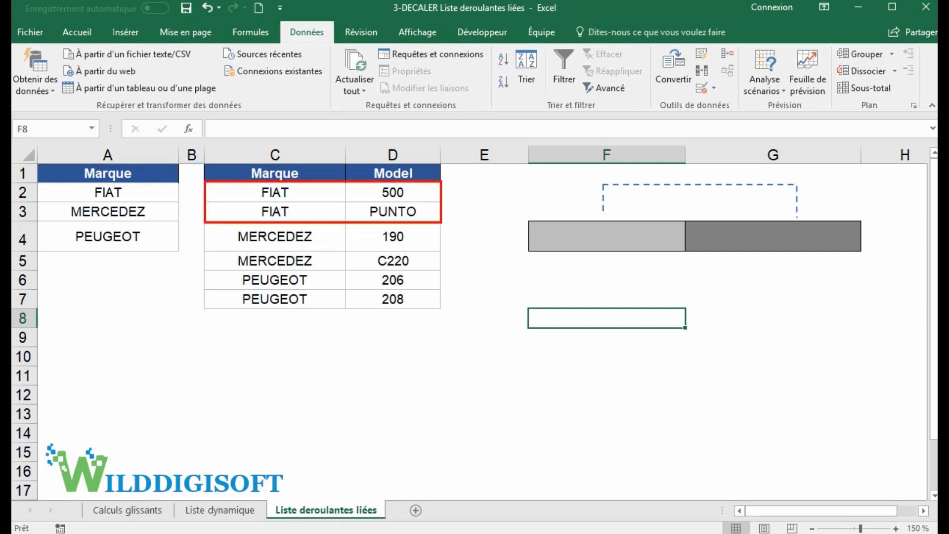
pyautogui.moveTo(345, 181); pyautogui.dragTo(440, 221)
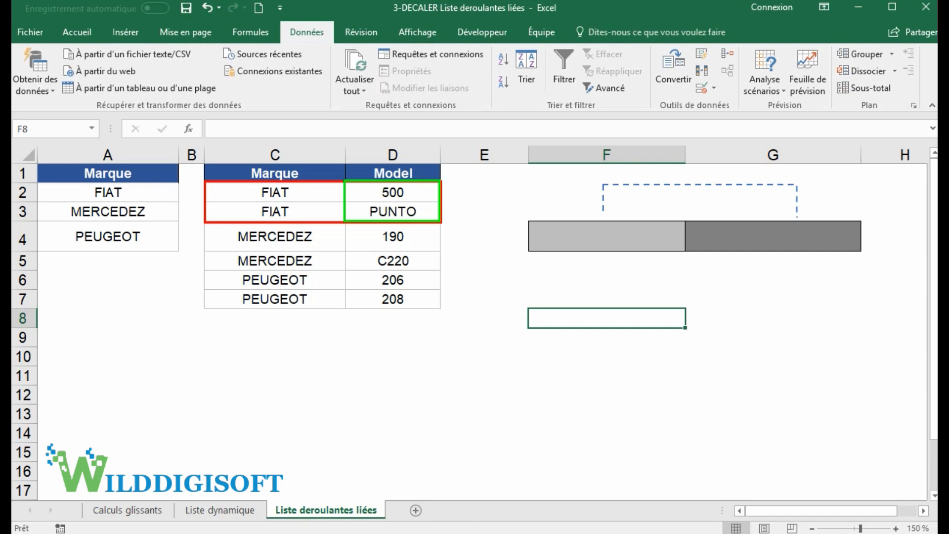
pyautogui.press('Escape')
pyautogui.click(497, 361)
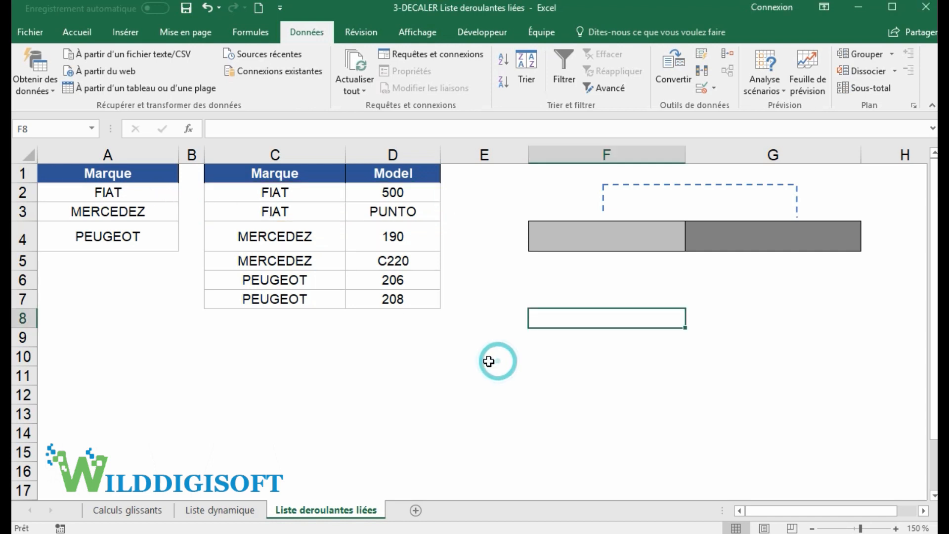
pyautogui.click(483, 325)
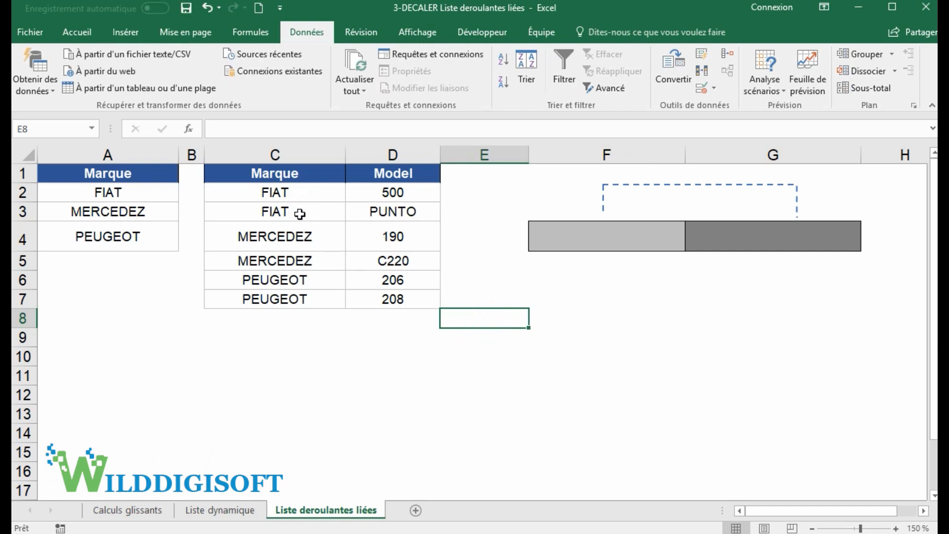
pyautogui.click(302, 238)
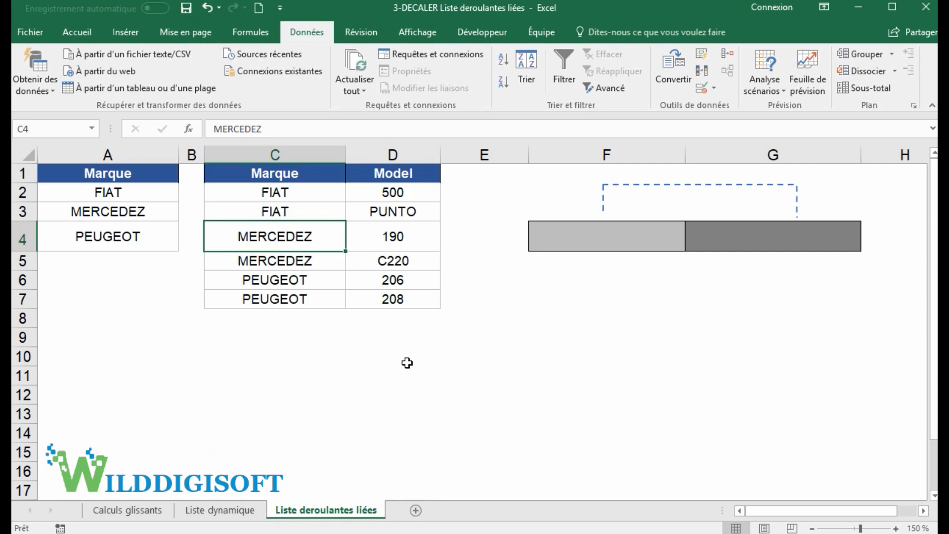
# - Enter the formula =EQUIV(A2;C2:C7;0) in cell D10 to find FIAT's position in the Marque column
pyautogui.click(390, 358)
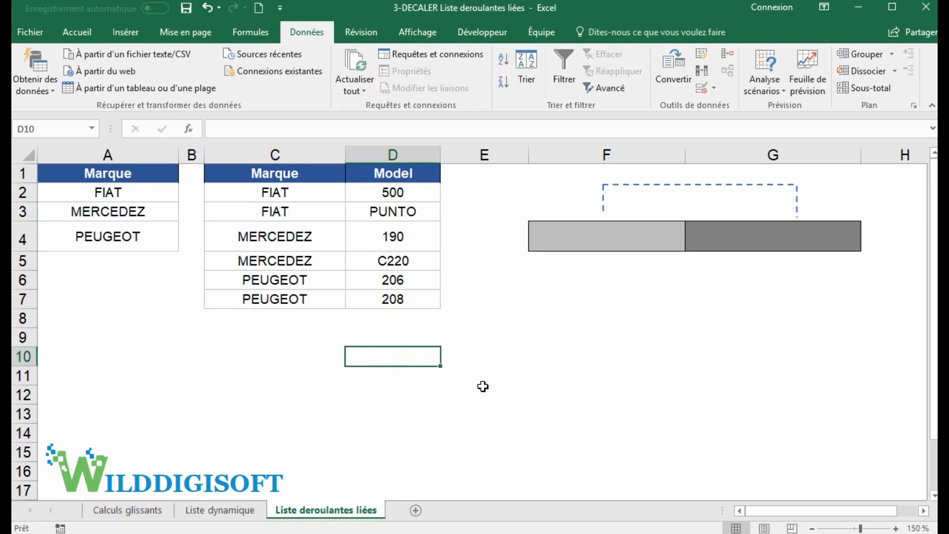
pyautogui.write('=equi')
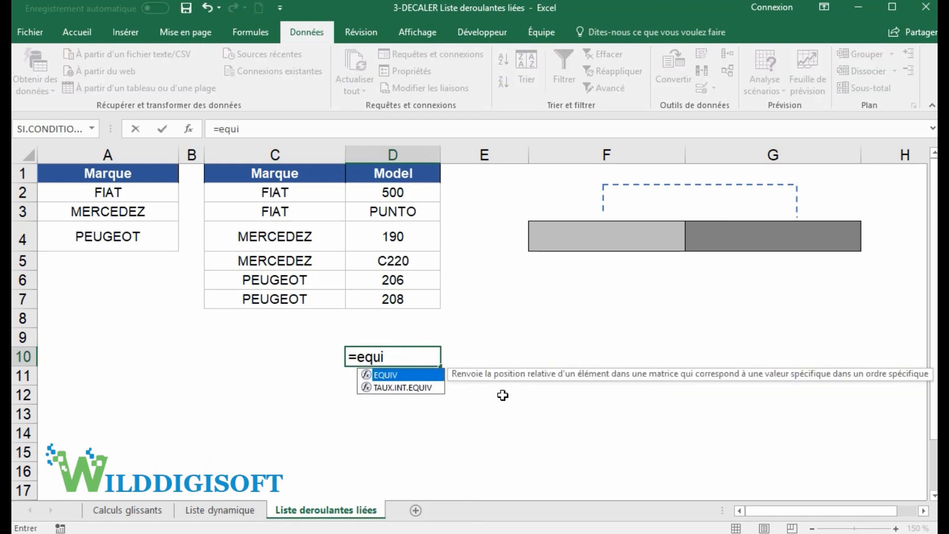
pyautogui.doubleClick(388, 375)
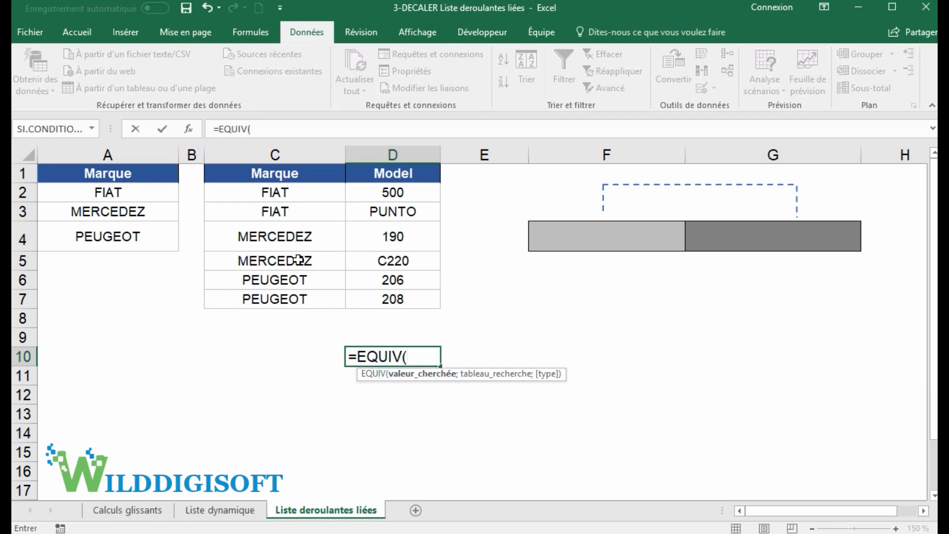
pyautogui.click(93, 195)
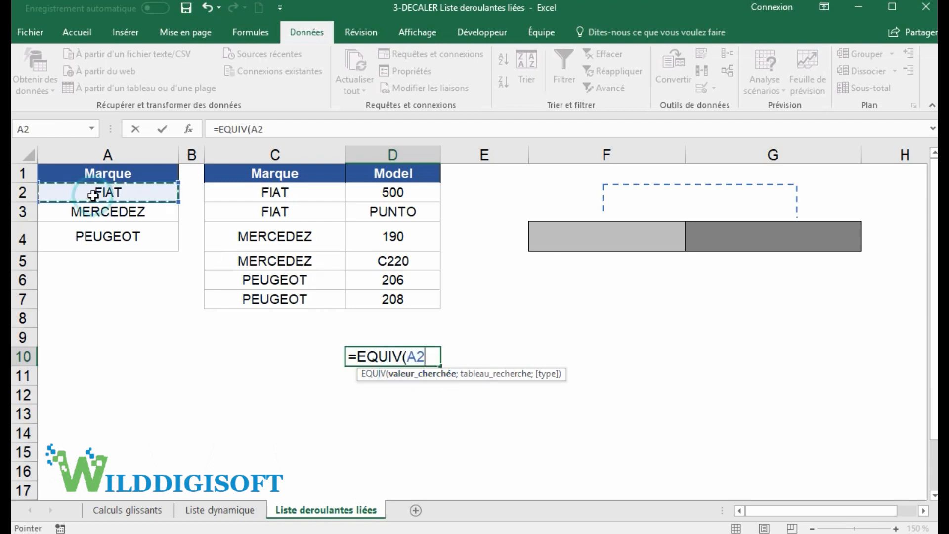
pyautogui.write(';')
pyautogui.moveTo(285, 190); pyautogui.dragTo(291, 297)
pyautogui.write(';0')
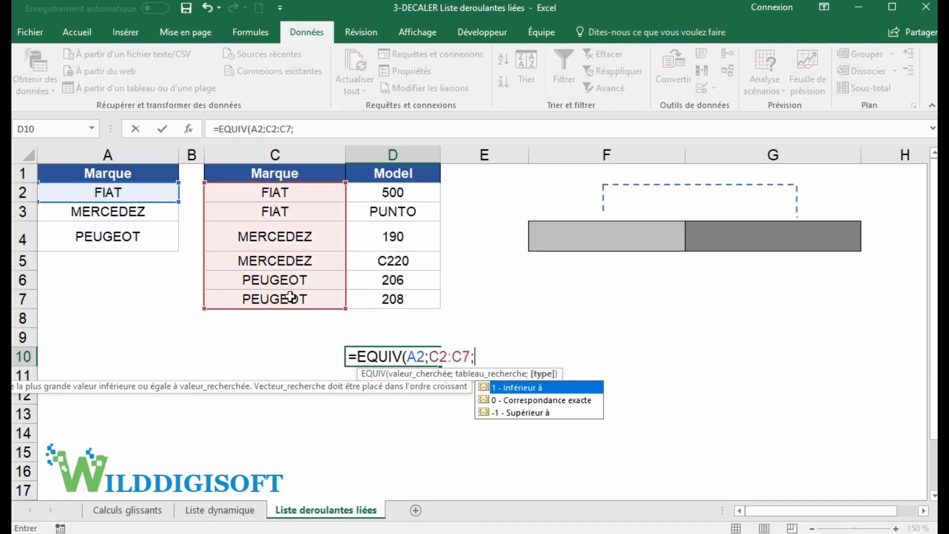
pyautogui.press('Return')
# - Change the lookup value of the EQUIV formula in D10 to A3, giving =EQUIV(A3;C2:C7;0)
pyautogui.click(388, 352)
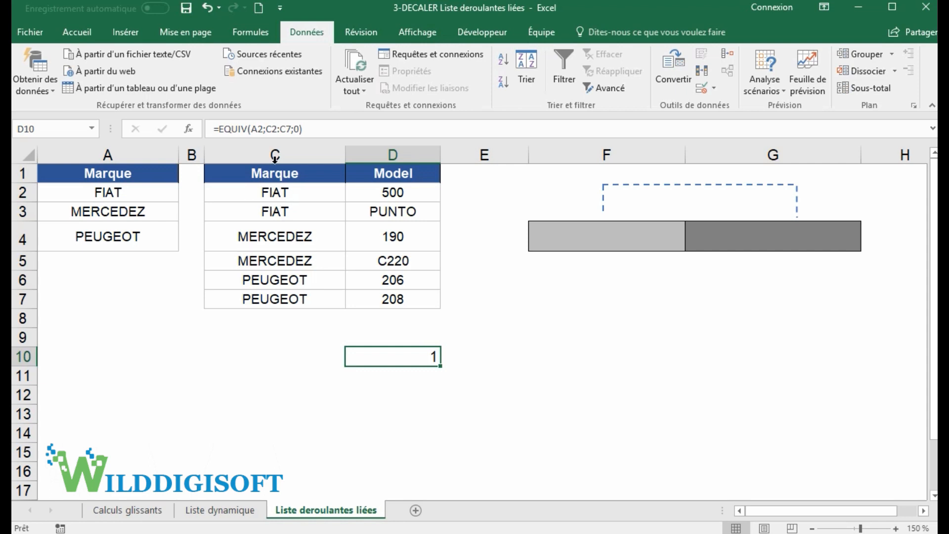
pyautogui.doubleClick(258, 129)
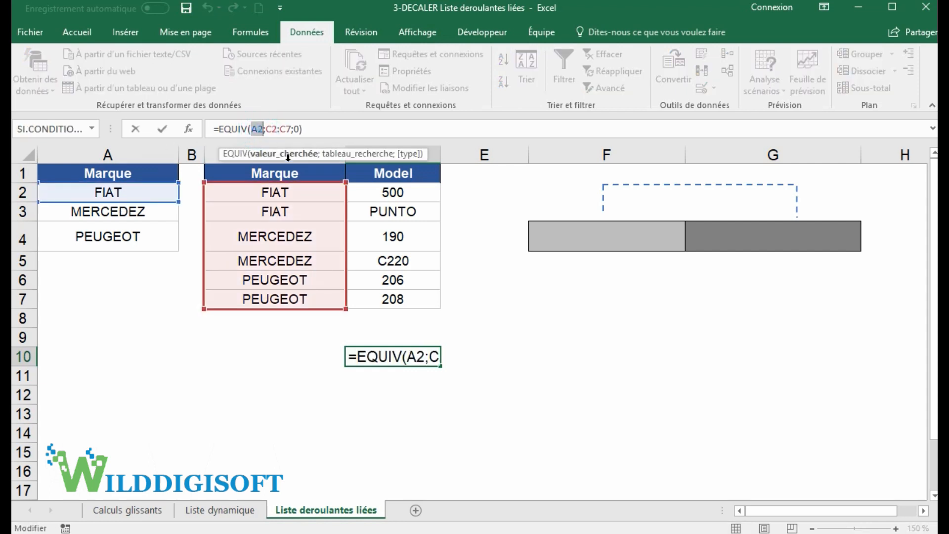
pyautogui.click(130, 210)
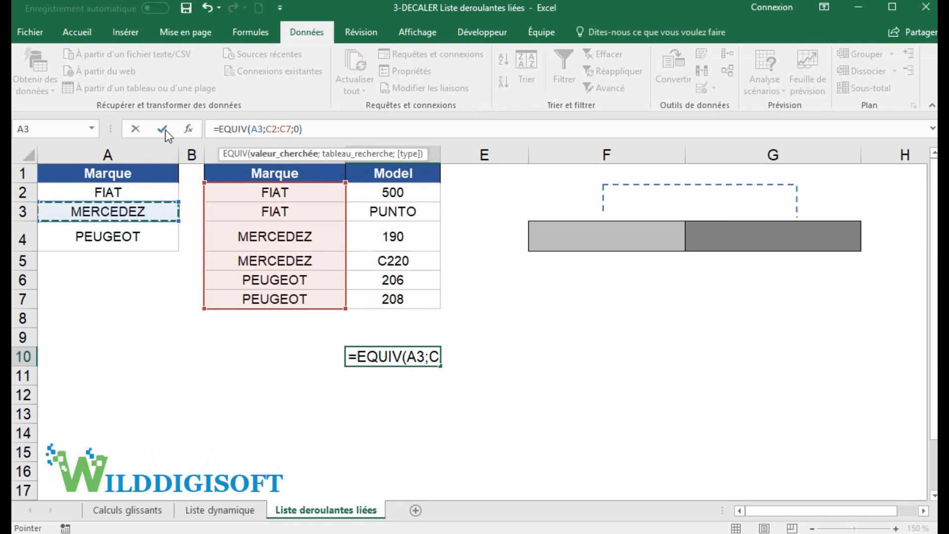
pyautogui.click(163, 129)
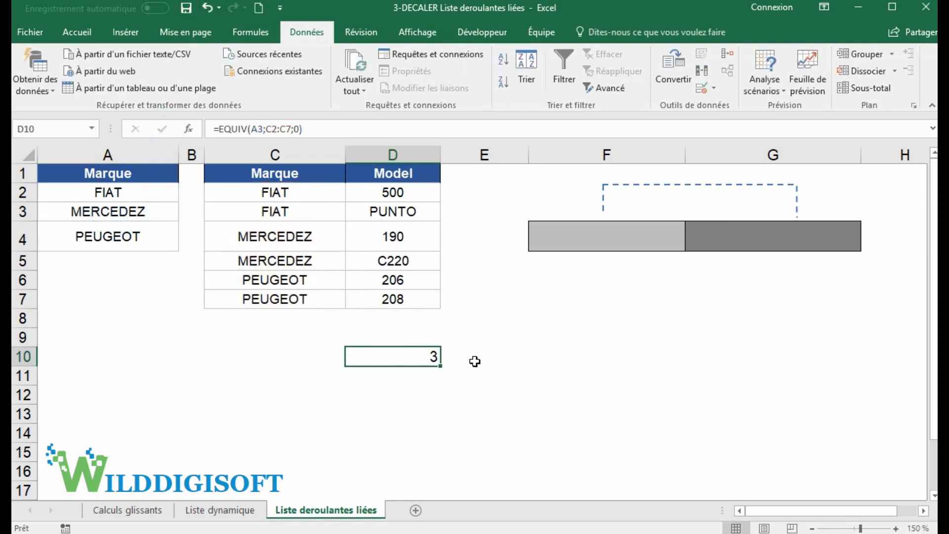
# - Enter the formula =NB.SI(C2:C7;A2) in cell D11 to count FIAT's occurrences in the Marque column
pyautogui.click(402, 382)
pyautogui.write('=')
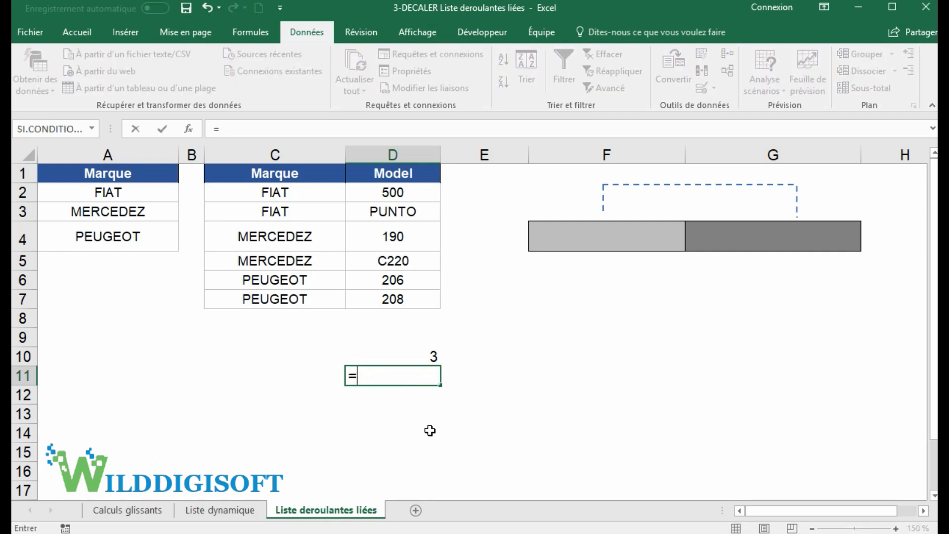
pyautogui.write('n')
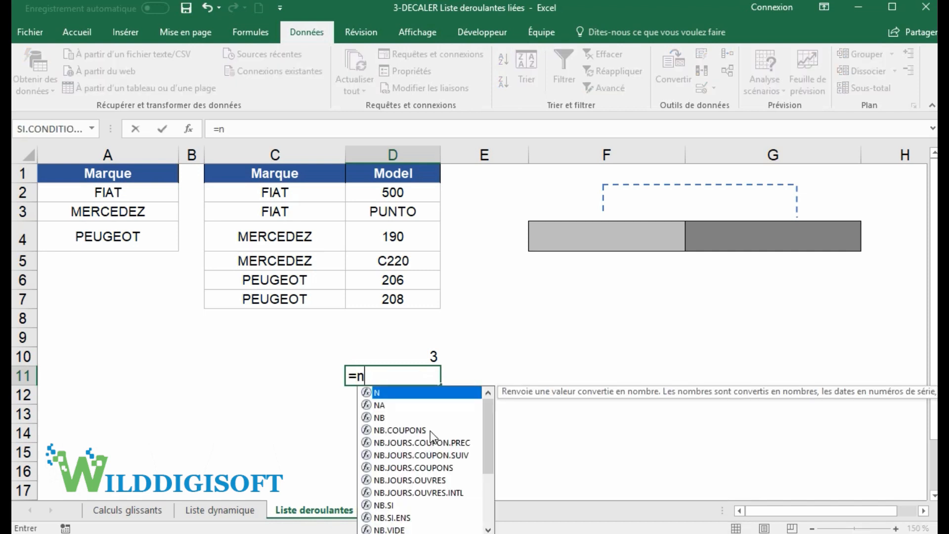
pyautogui.doubleClick(420, 505)
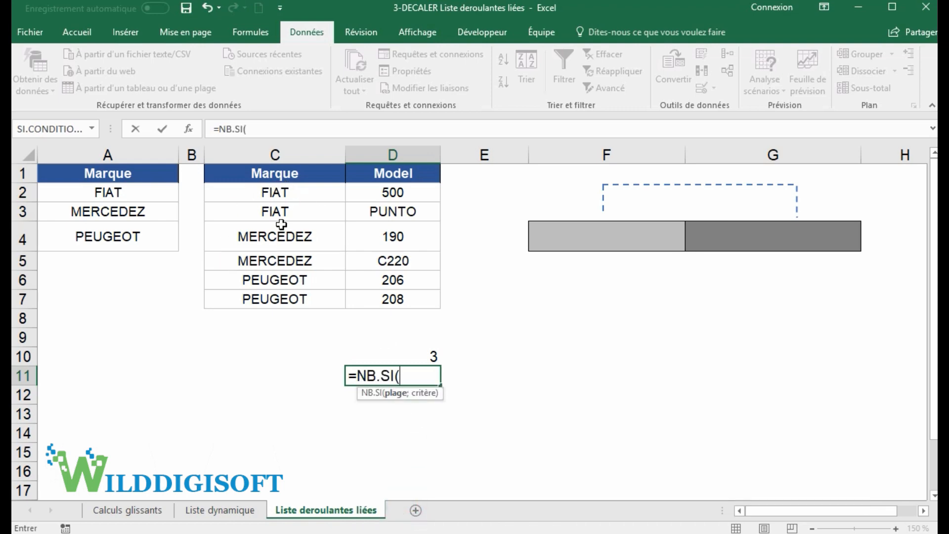
pyautogui.moveTo(279, 192); pyautogui.dragTo(263, 300)
pyautogui.write(';')
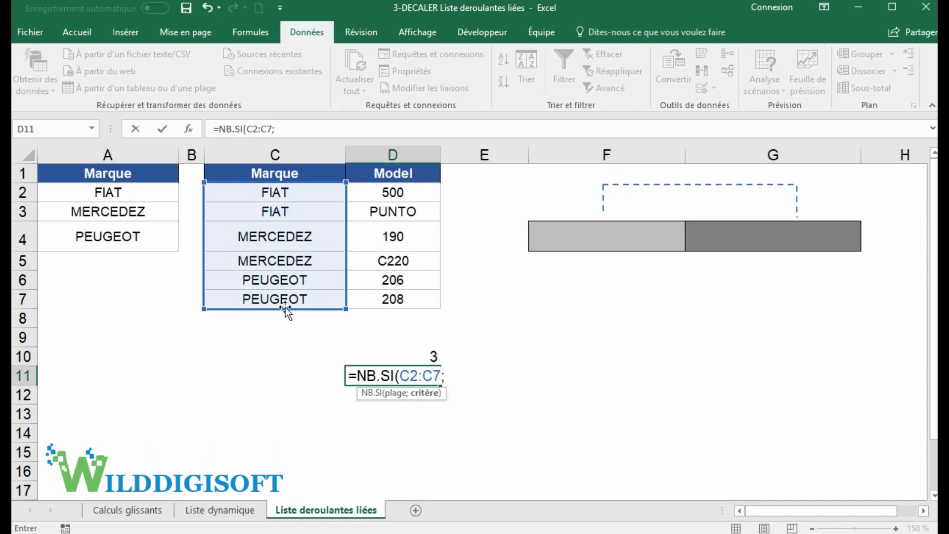
pyautogui.click(140, 202)
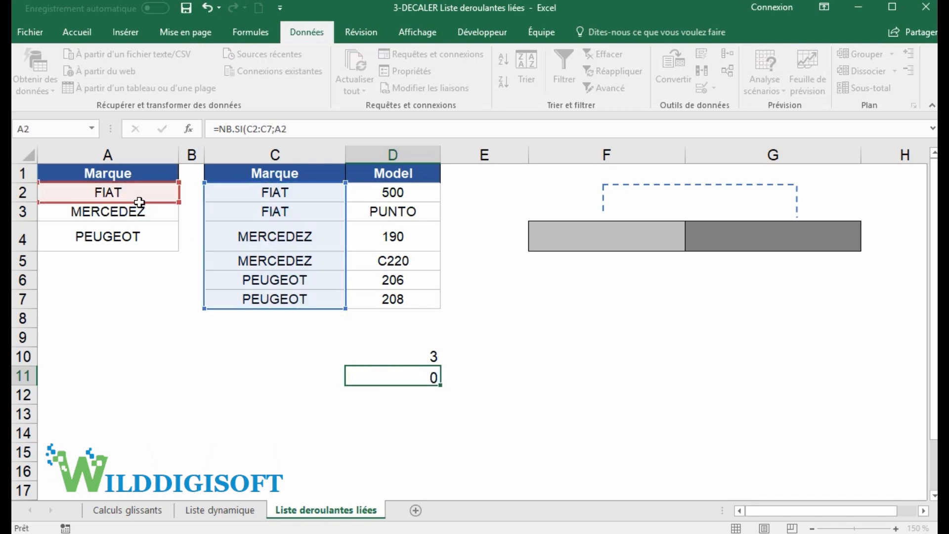
pyautogui.press('Return')
pyautogui.click(409, 379)
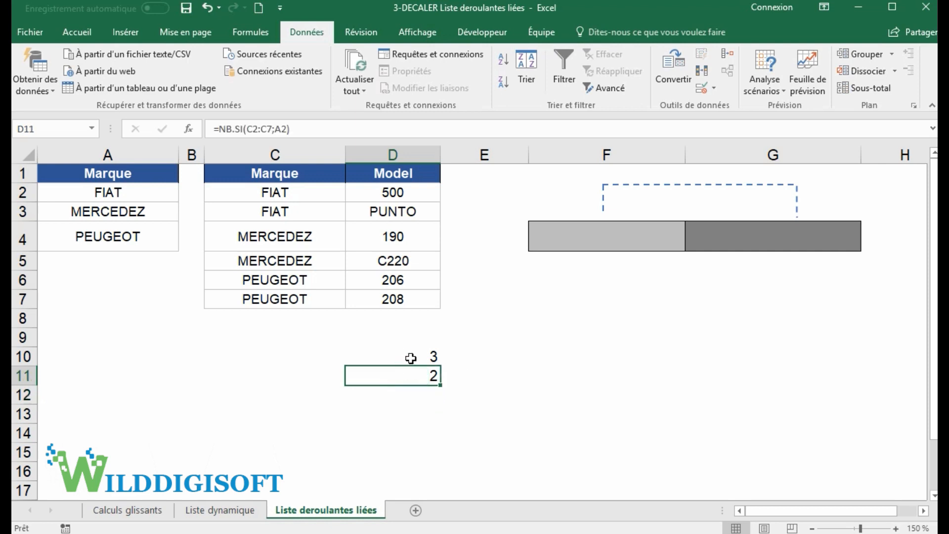
# - Review the EQUIV and NB.SI test formulas in D10:D11, and clear both cells
pyautogui.click(402, 356)
pyautogui.click(403, 379)
pyautogui.click(402, 357)
pyautogui.moveTo(405, 356); pyautogui.dragTo(405, 377)
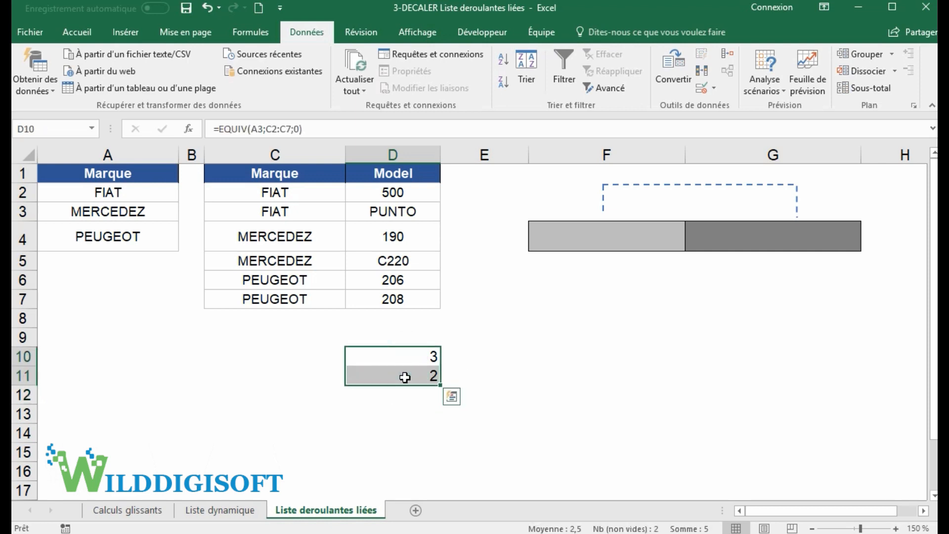
pyautogui.press('Delete')
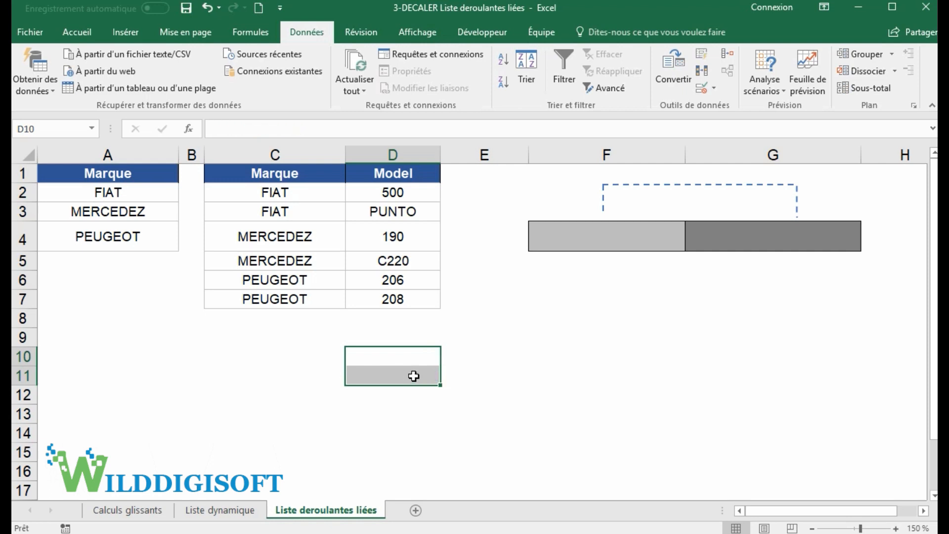
# - Begin a formula in cell E10 with NBVAL enclosing DECALER, using the Model header D1 as the reference
pyautogui.click(473, 351)
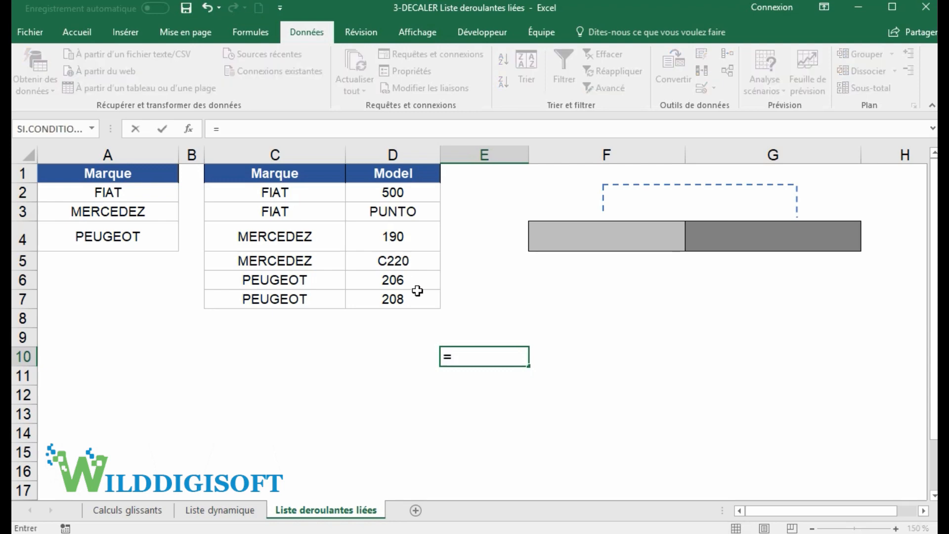
pyautogui.write('nbva')
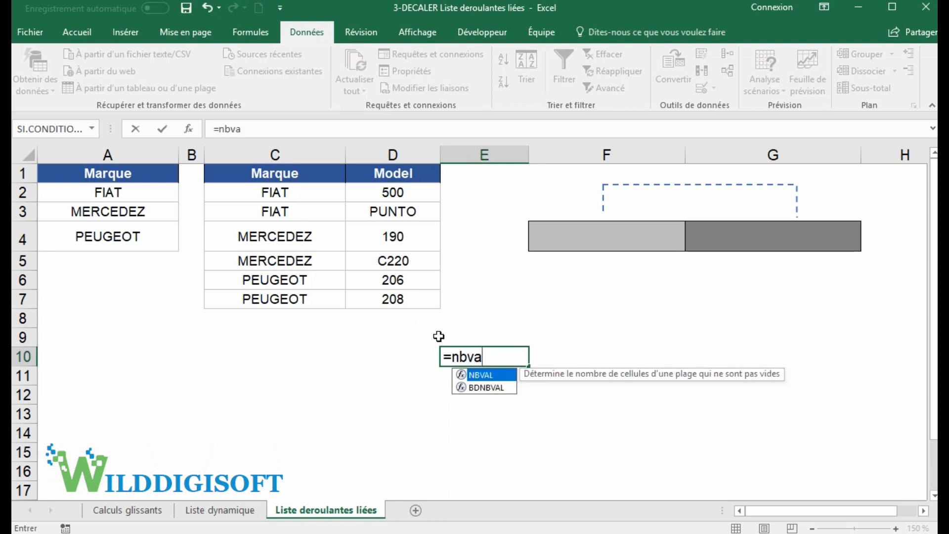
pyautogui.doubleClick(500, 374)
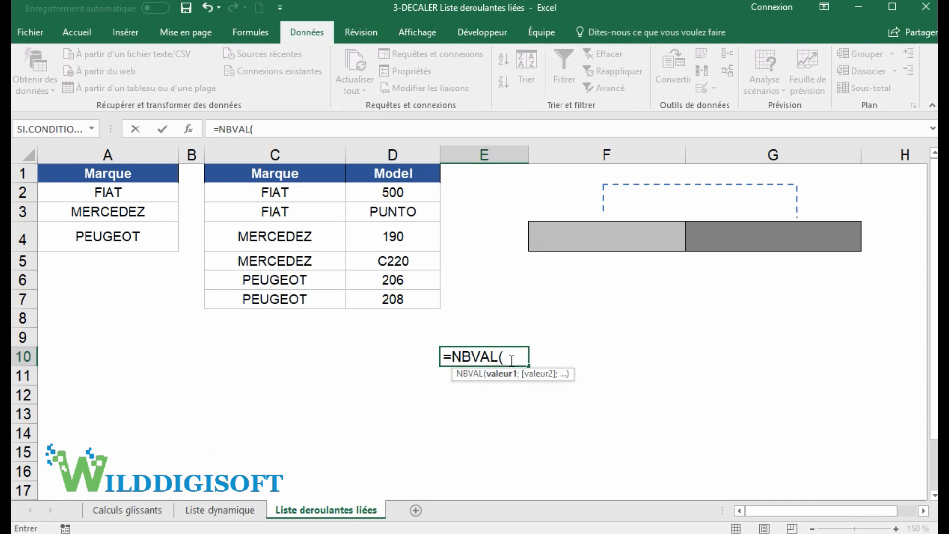
pyautogui.write('de')
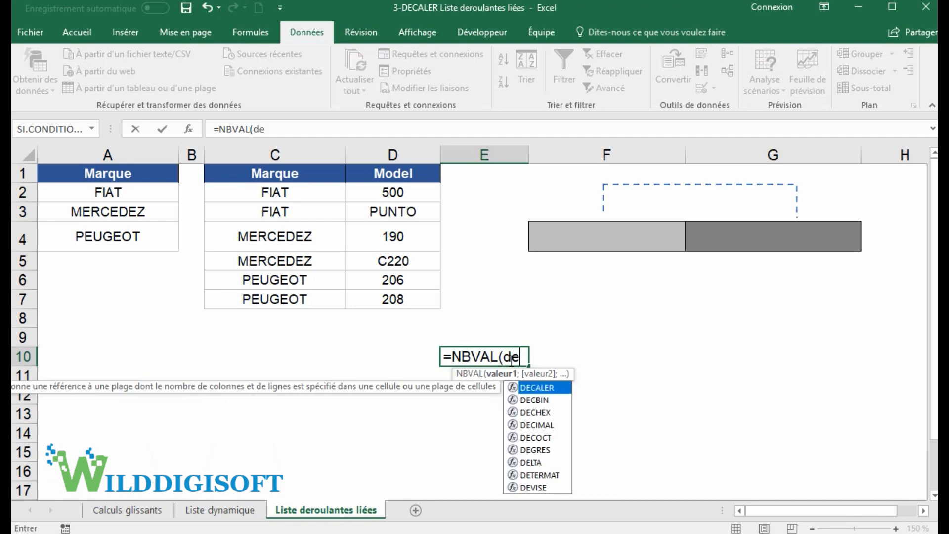
pyautogui.write('cal')
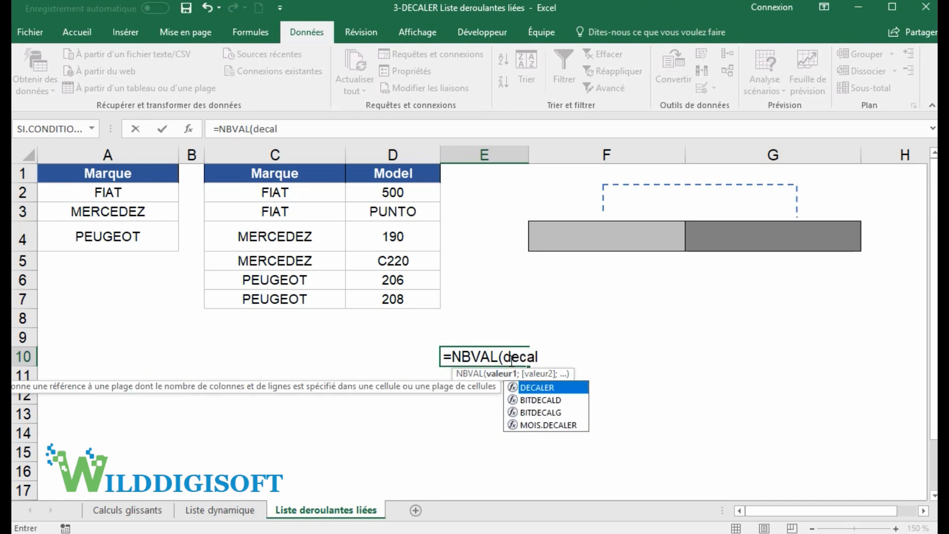
pyautogui.doubleClick(553, 388)
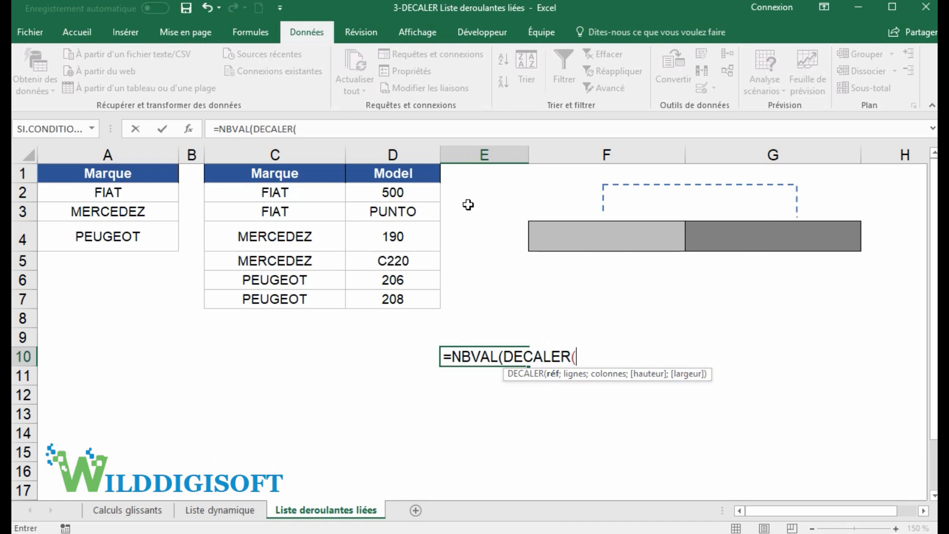
pyautogui.click(395, 173)
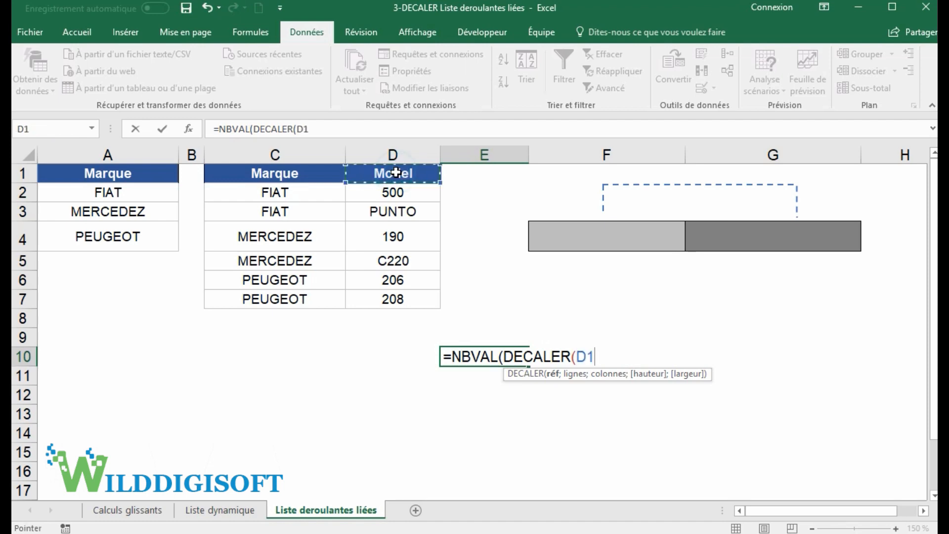
pyautogui.write(';')
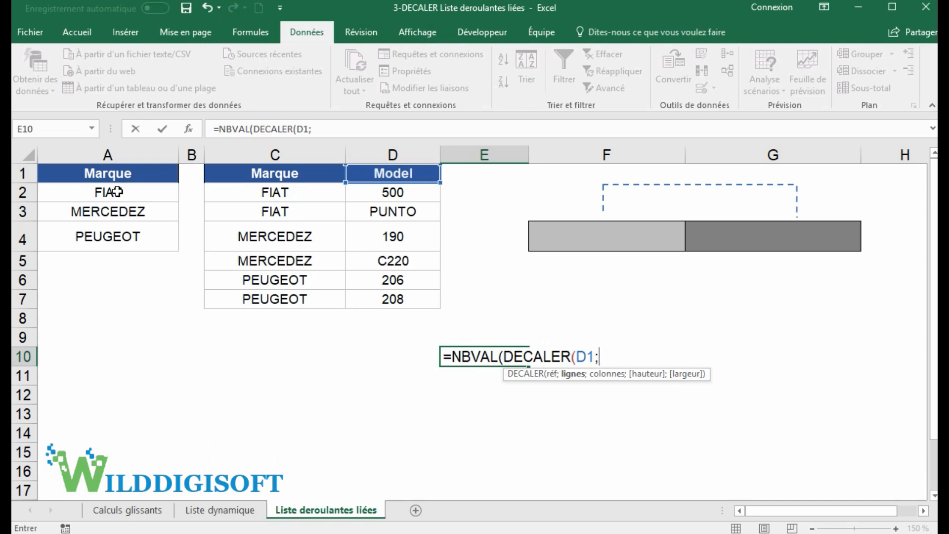
# - Add equiv(F4;C2:C7;0) as the rows argument of DECALER in the E10 formula
pyautogui.write('equiv(')
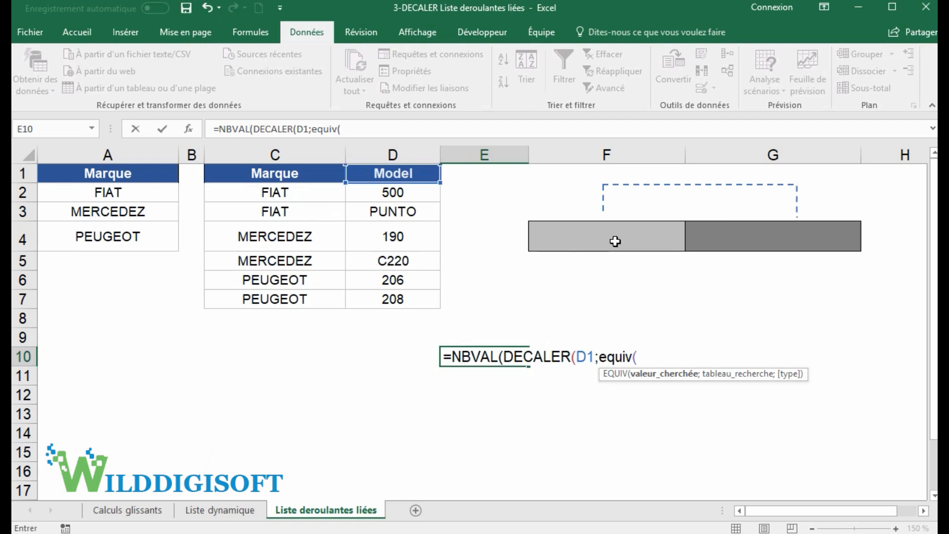
pyautogui.click(601, 231)
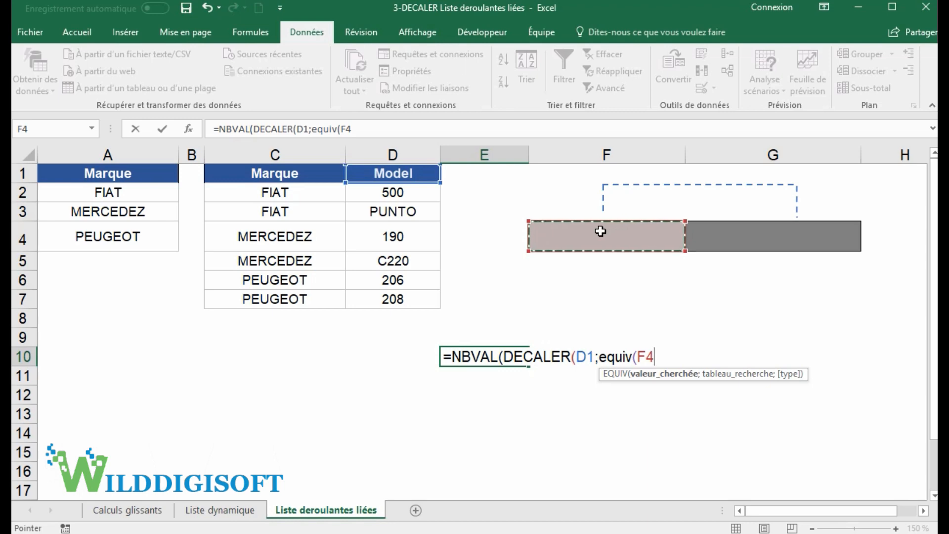
pyautogui.write(';')
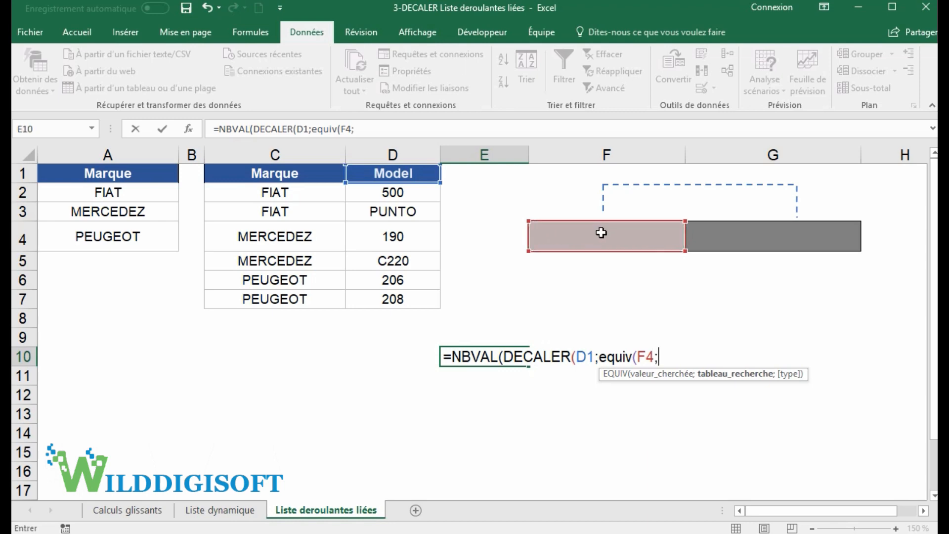
pyautogui.moveTo(292, 196); pyautogui.dragTo(280, 302)
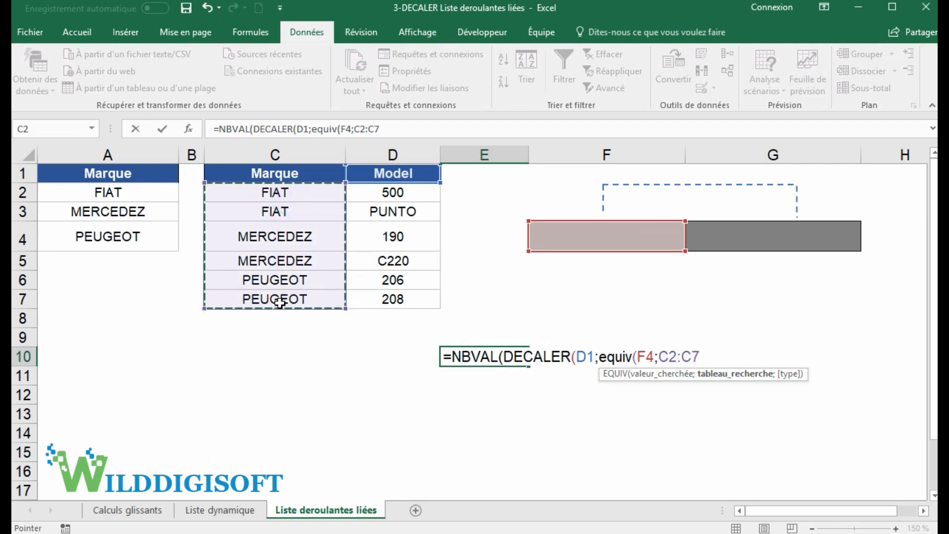
pyautogui.write(';')
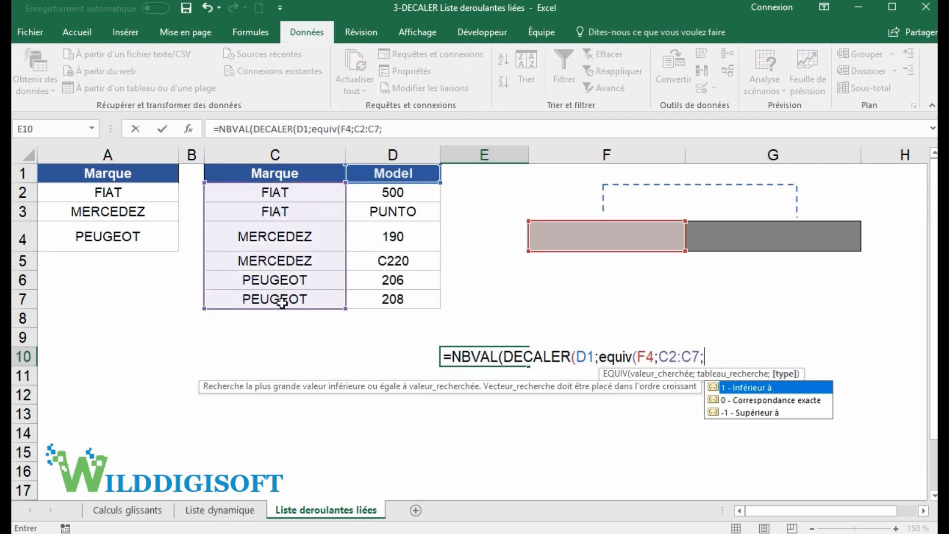
pyautogui.write('0)')
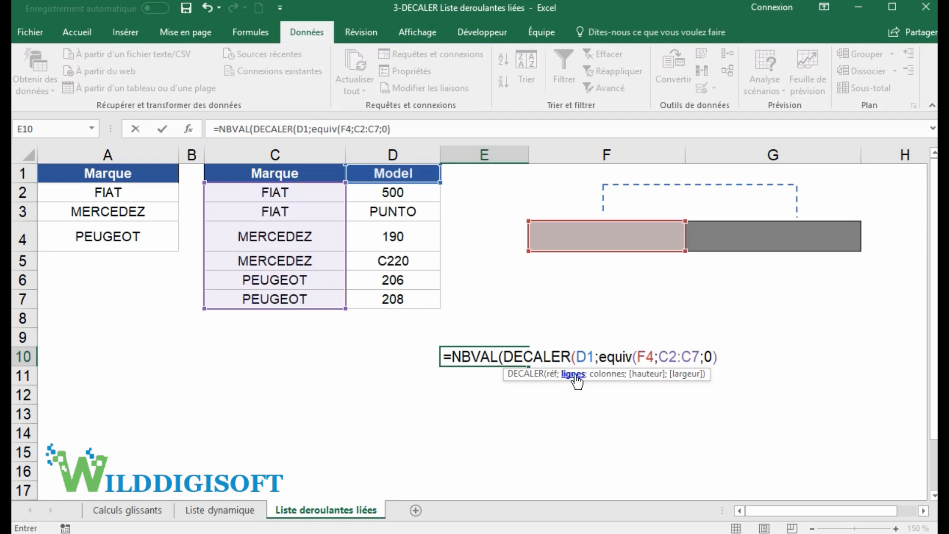
pyautogui.write(';')
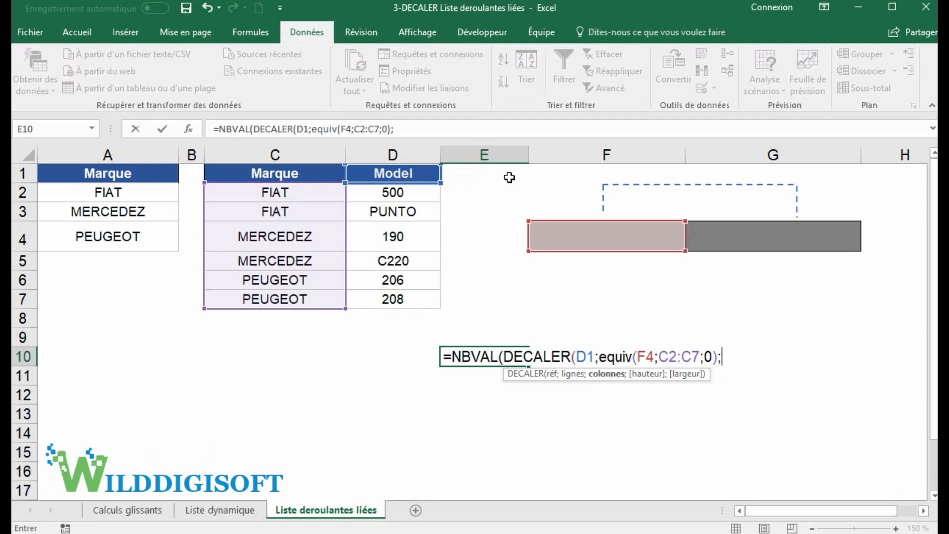
# - Leave DECALER's columns argument empty and add NB.SI(F4;C2:C7) as its height argument in the E10 formula
pyautogui.write(';')
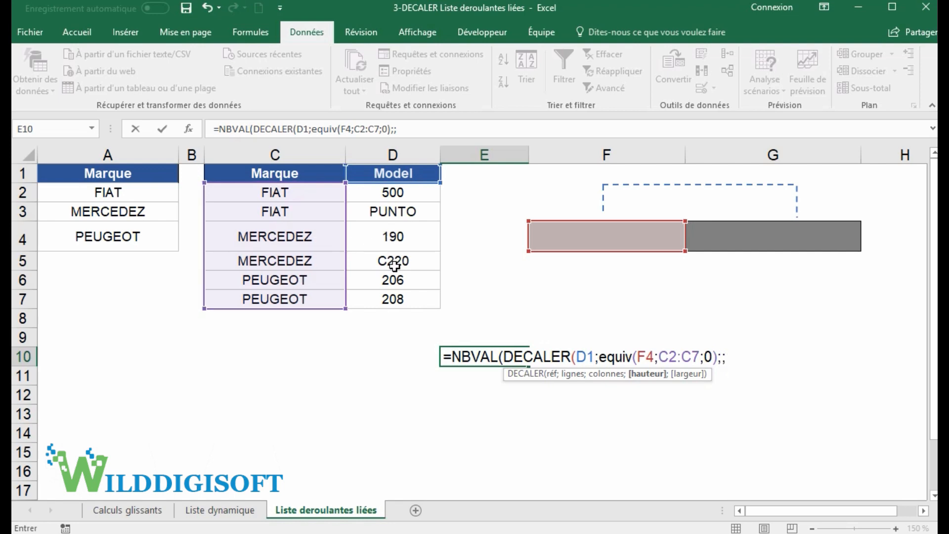
pyautogui.write('nb')
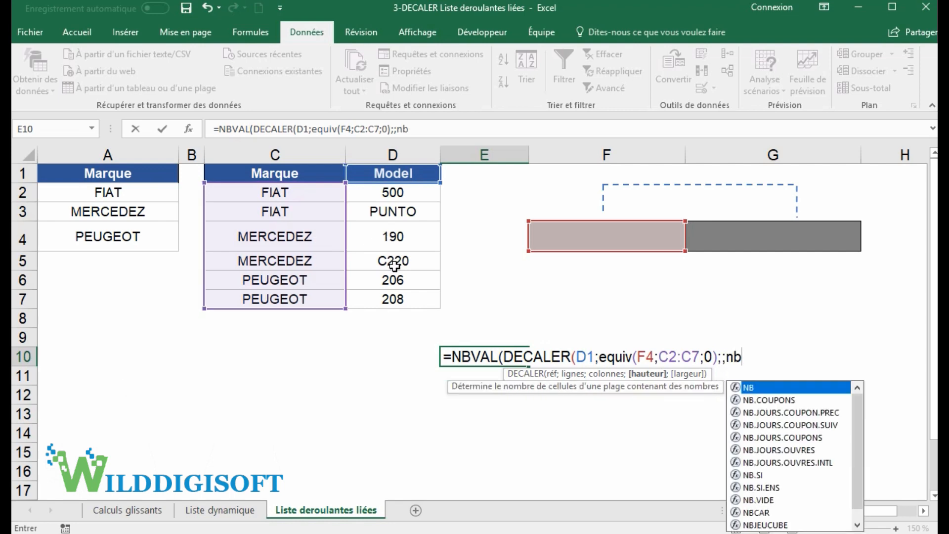
pyautogui.doubleClick(753, 474)
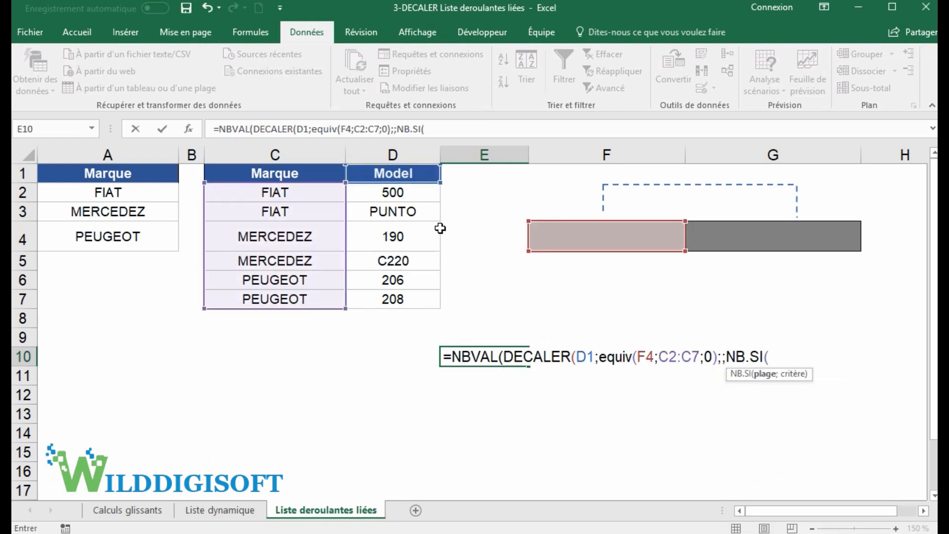
pyautogui.click(602, 233)
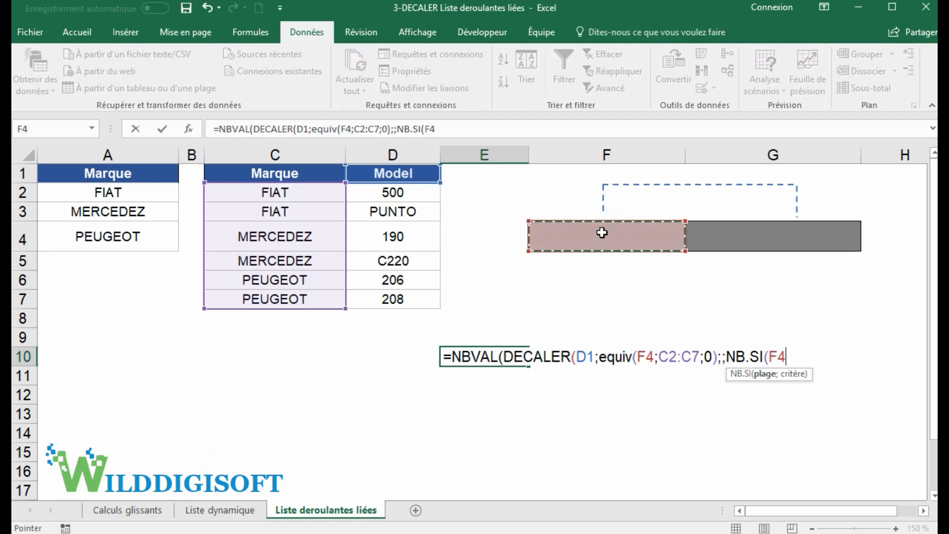
pyautogui.write(';')
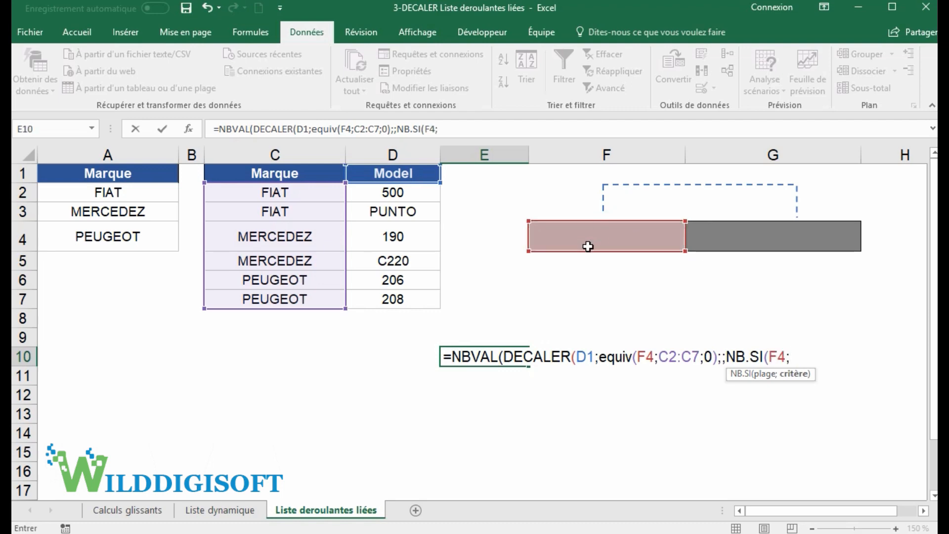
pyautogui.moveTo(313, 192); pyautogui.dragTo(309, 298)
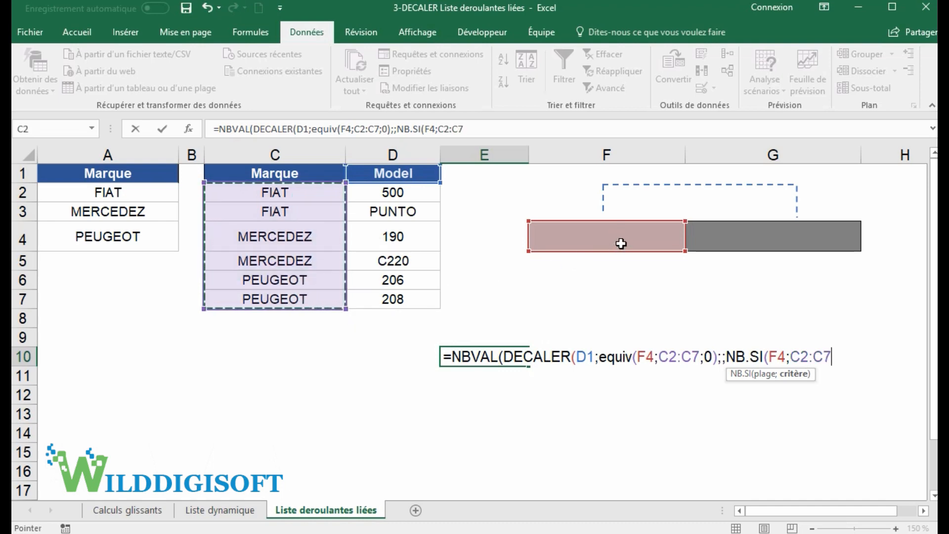
pyautogui.write(')')
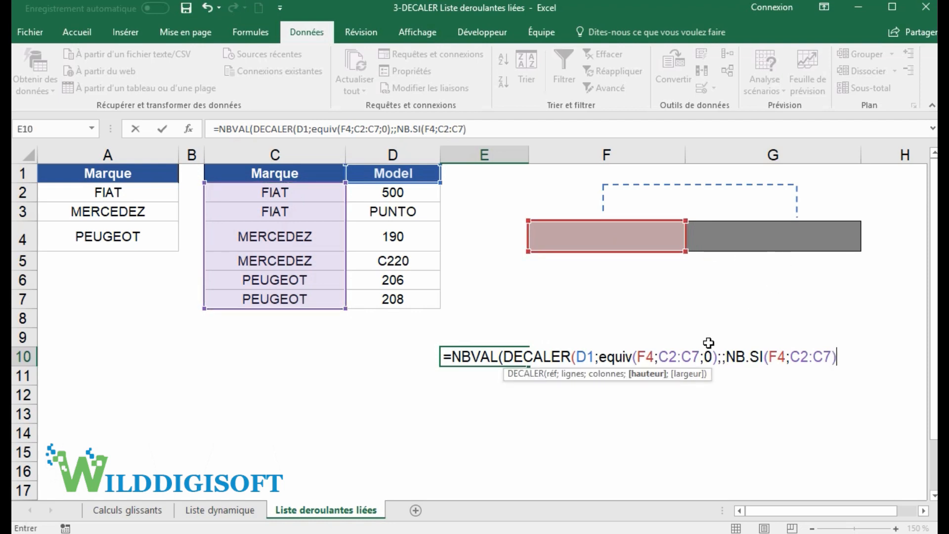
# - Set DECALER's width argument to 1 and enter the E10 formula, accepting the proposed closing-parenthesis correction
pyautogui.write(';1')
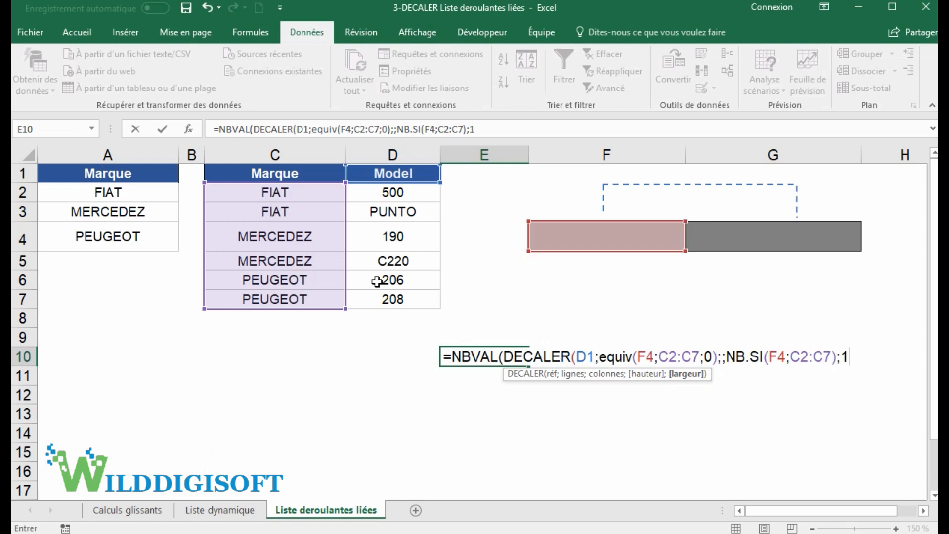
pyautogui.write(')')
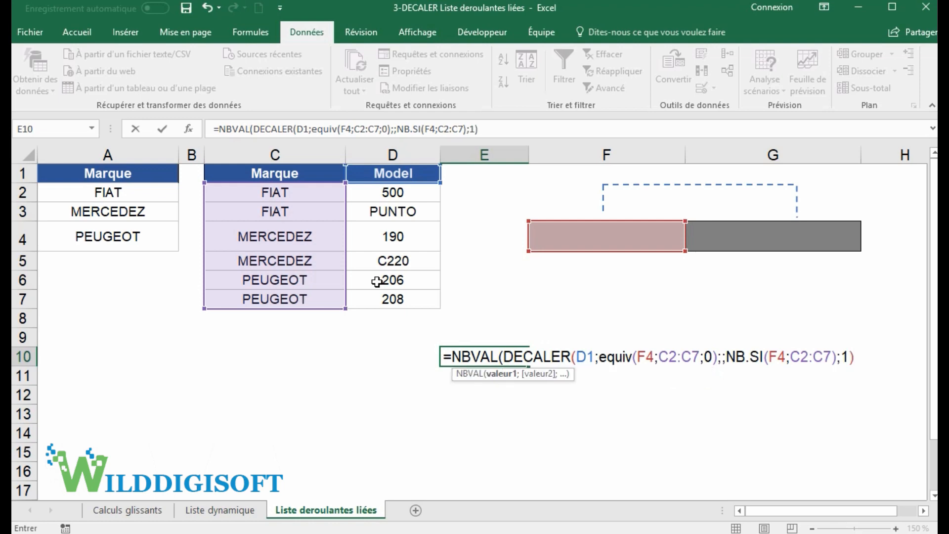
pyautogui.press('Return')
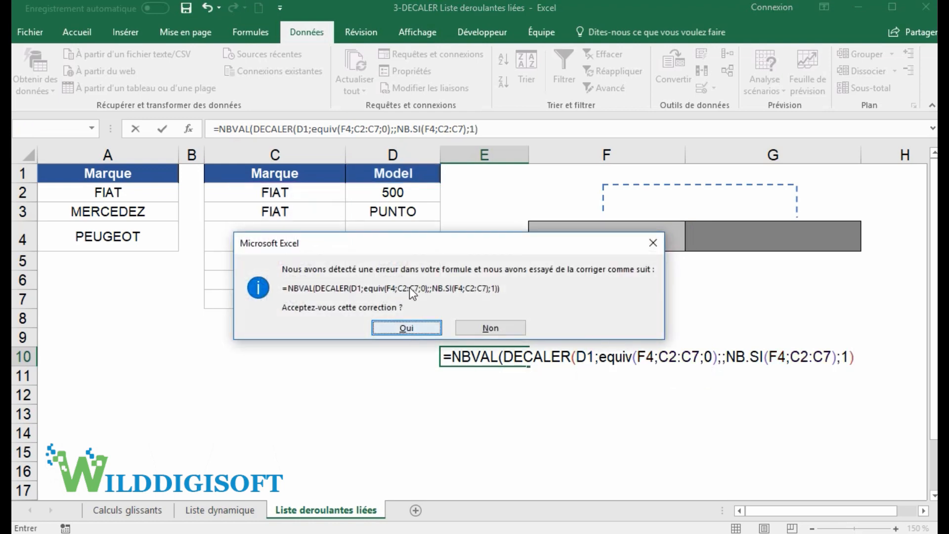
pyautogui.click(414, 328)
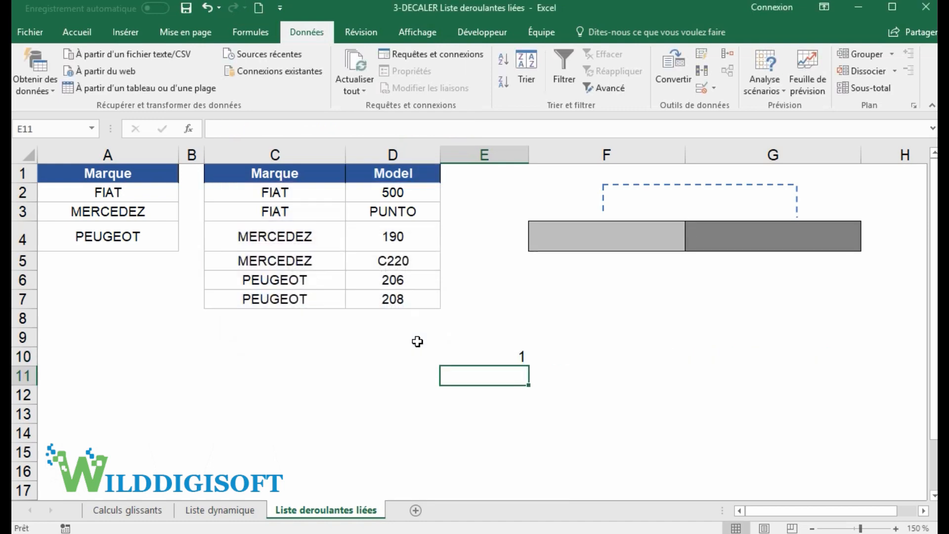
# - Check the formula in E10, and choose FIAT from the brand drop-down list in cell F4
pyautogui.click(489, 357)
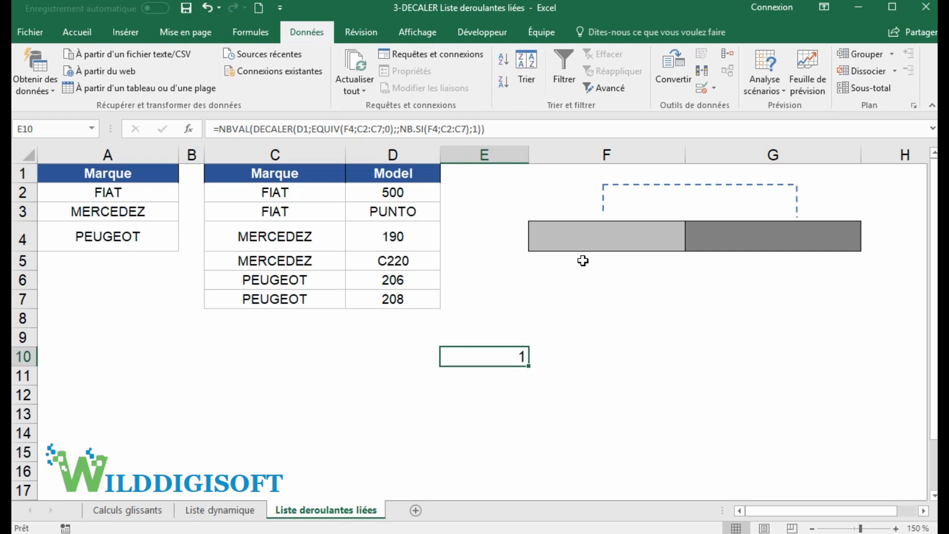
pyautogui.click(593, 238)
pyautogui.click(692, 245)
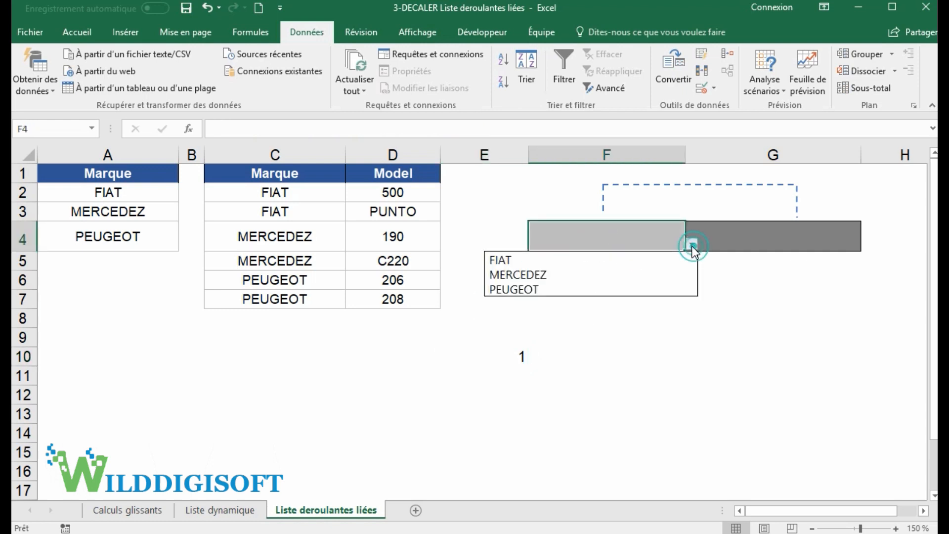
pyautogui.click(574, 259)
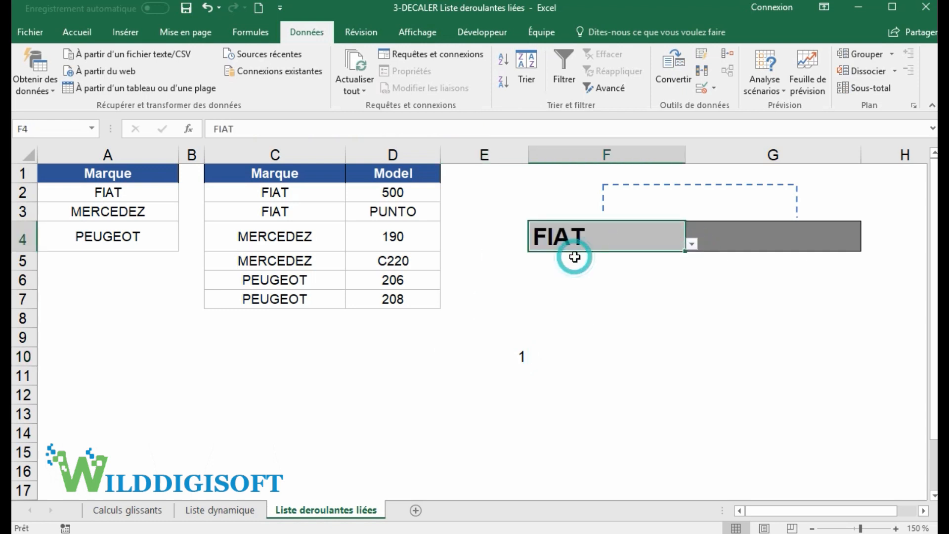
# - Evaluate the E10 formula step by step down to the NBVAL argument
pyautogui.click(514, 355)
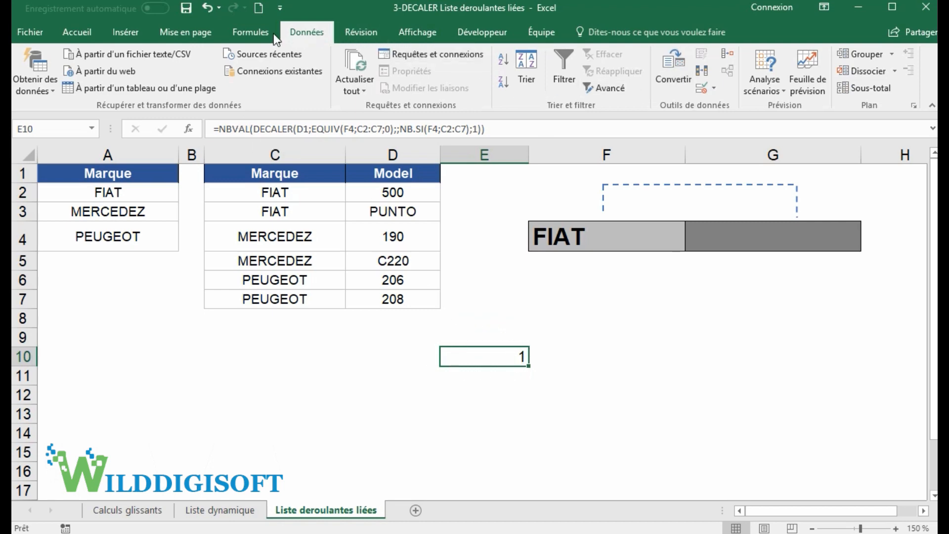
pyautogui.click(251, 32)
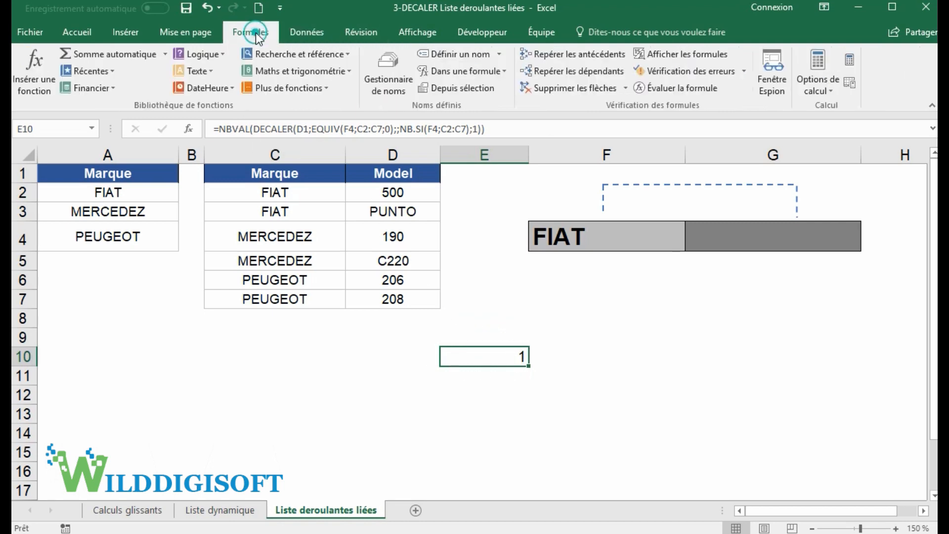
pyautogui.click(663, 90)
pyautogui.click(618, 395)
pyautogui.click(616, 396)
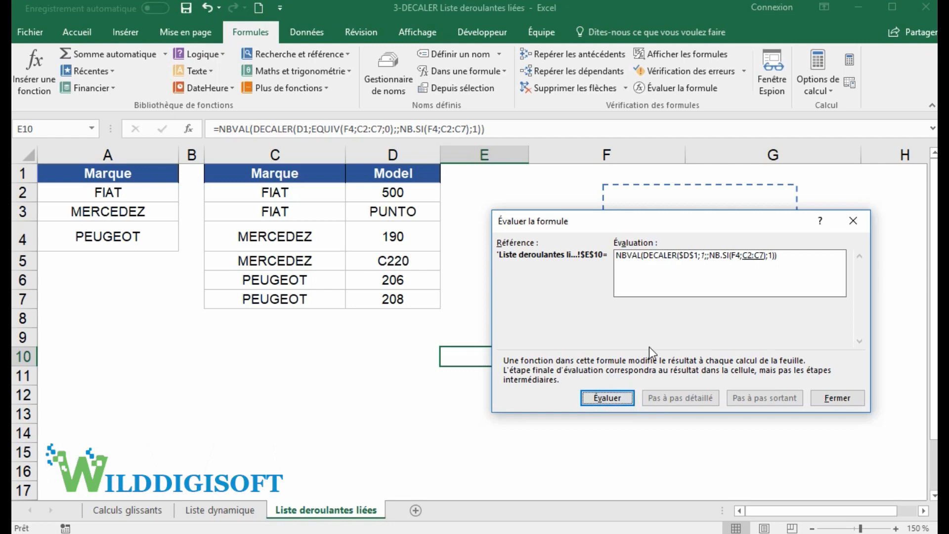
pyautogui.click(618, 397)
pyautogui.click(619, 396)
pyautogui.click(619, 397)
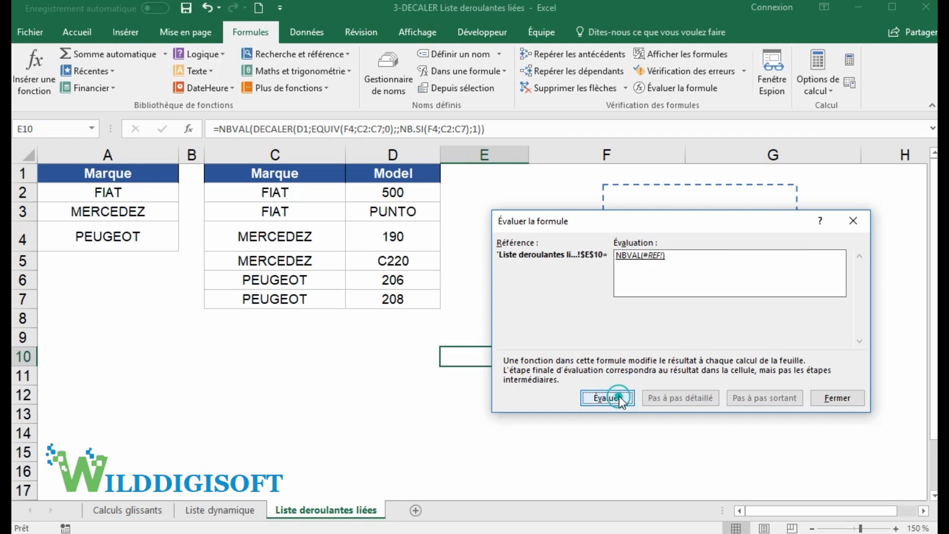
# - Restart the evaluation of the E10 formula, examine its EQUIV and NB.SI arguments, and close the evaluation
pyautogui.moveTo(652, 225); pyautogui.dragTo(742, 267)
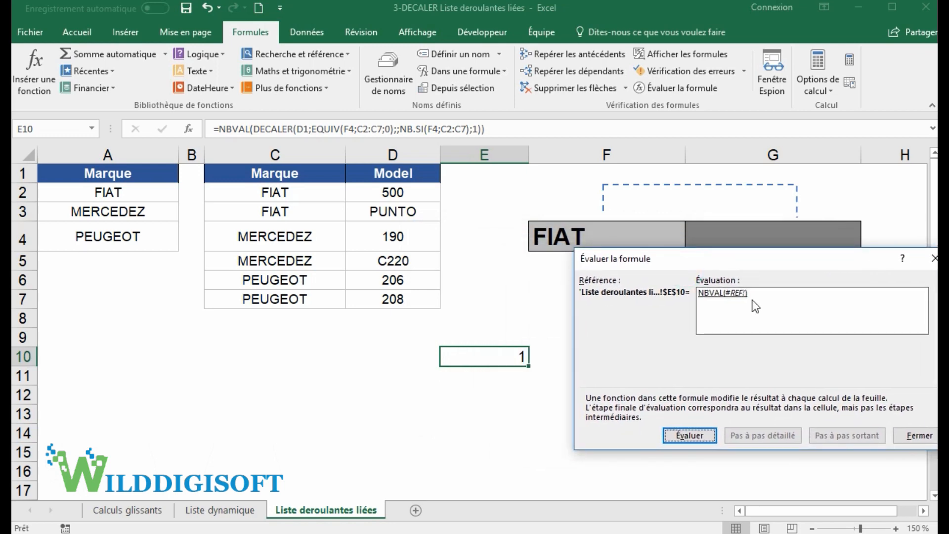
pyautogui.click(690, 436)
pyautogui.click(690, 436)
pyautogui.click(690, 436)
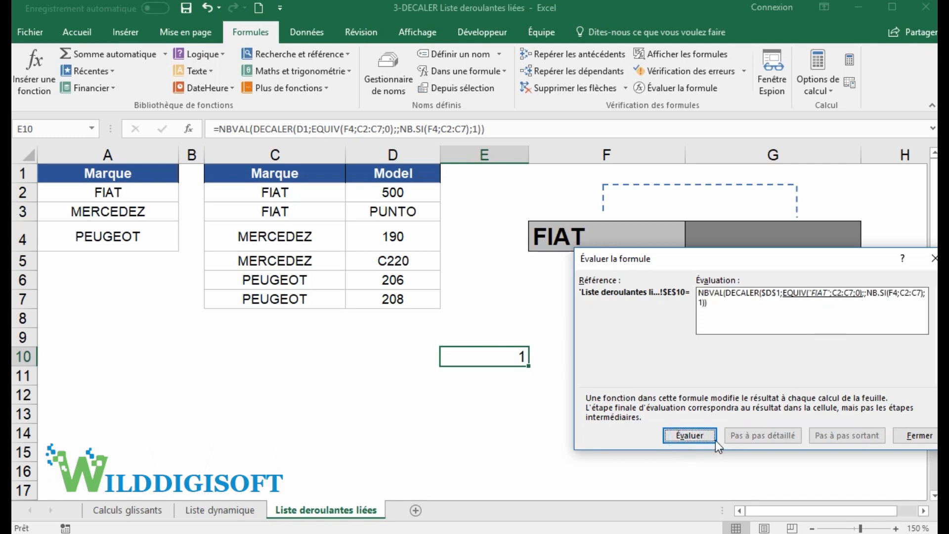
pyautogui.click(704, 440)
pyautogui.click(701, 438)
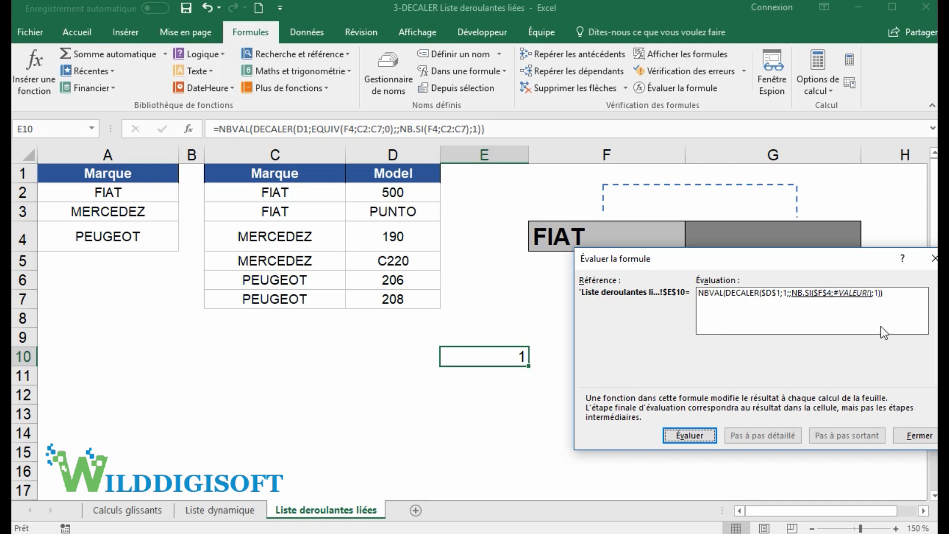
pyautogui.click(915, 435)
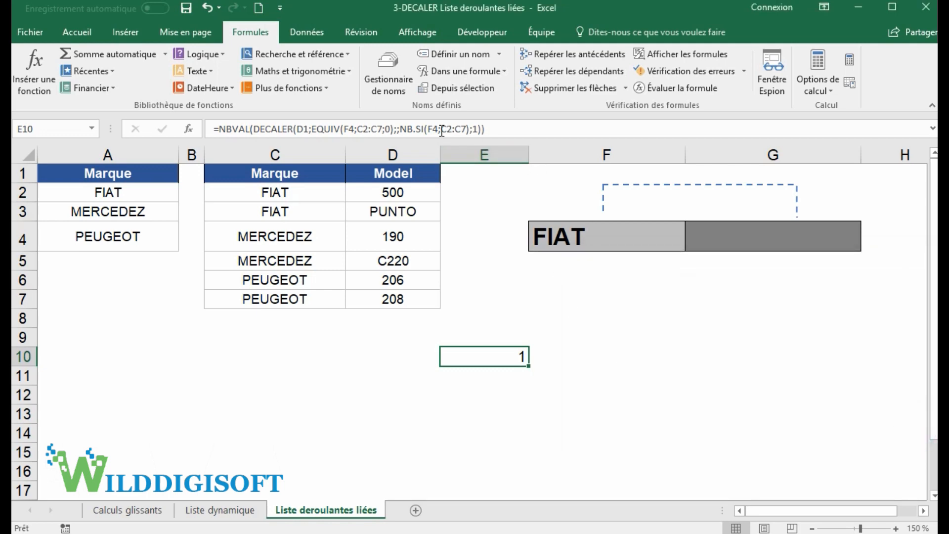
# - Correct the NB.SI arguments in the E10 formula to range C2:C7 and criterion F4
pyautogui.click(442, 130)
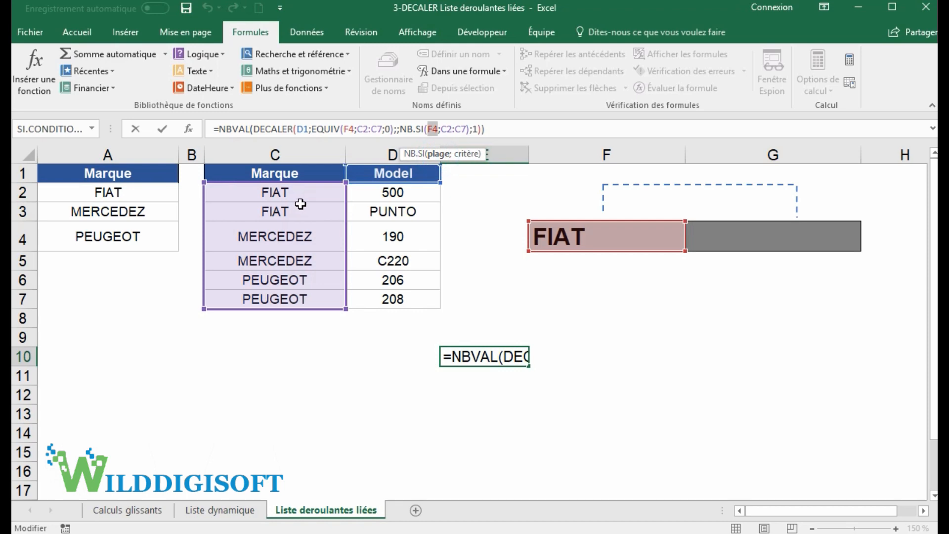
pyautogui.moveTo(303, 191); pyautogui.dragTo(312, 295)
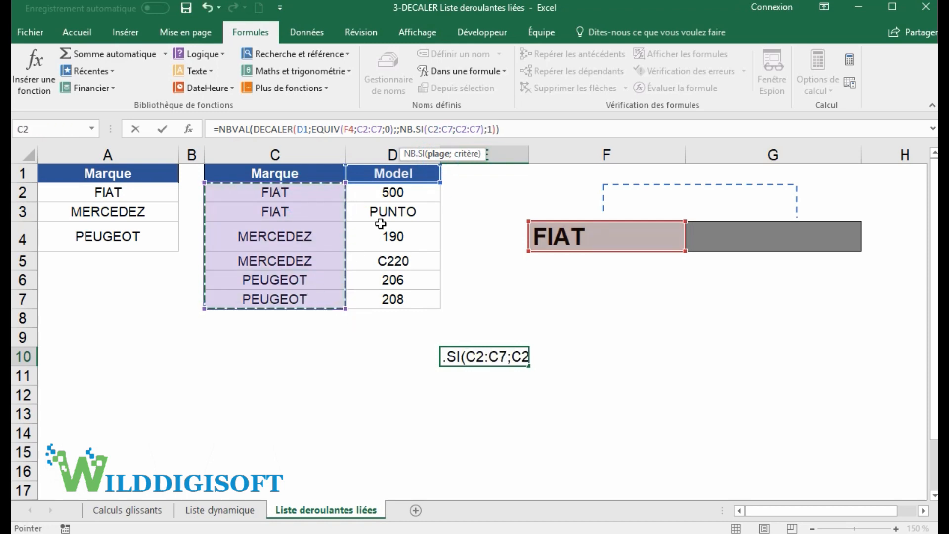
pyautogui.click(466, 155)
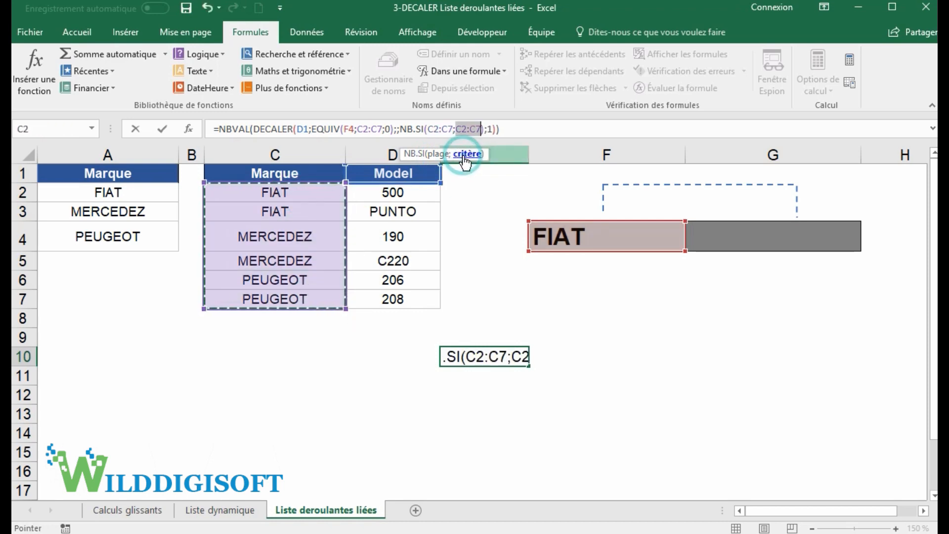
pyautogui.click(558, 232)
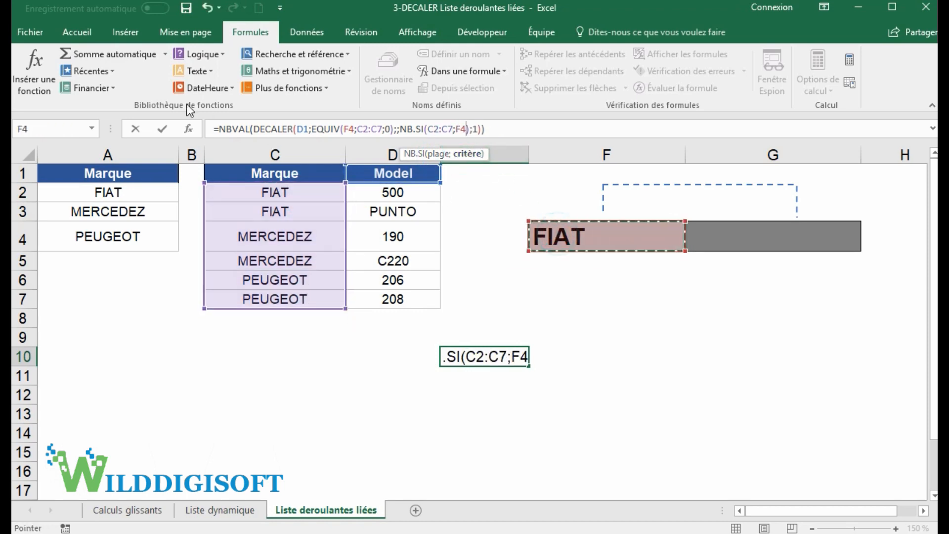
pyautogui.click(164, 129)
# - Evaluate the corrected E10 formula step by step to examine the range DECALER returns, and close the evaluation
pyautogui.click(657, 89)
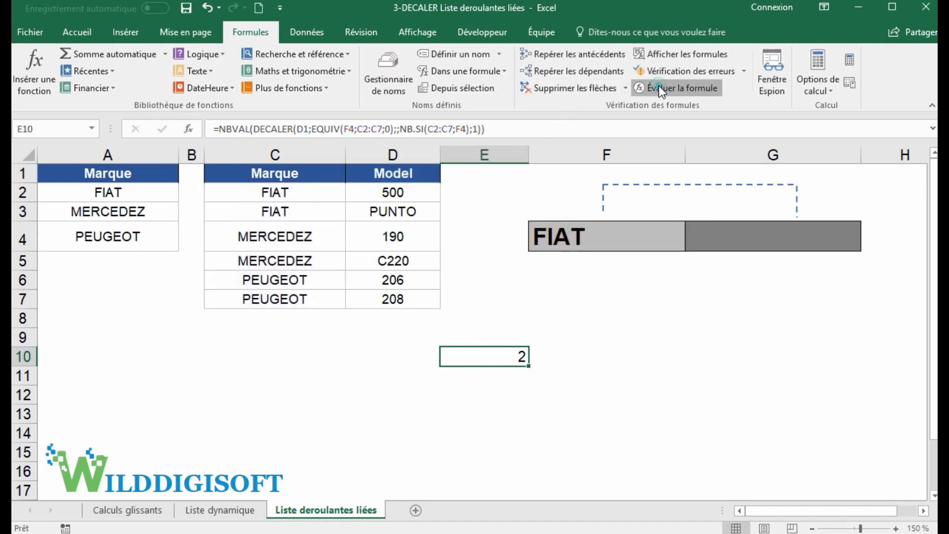
pyautogui.click(664, 436)
pyautogui.click(663, 436)
pyautogui.click(664, 436)
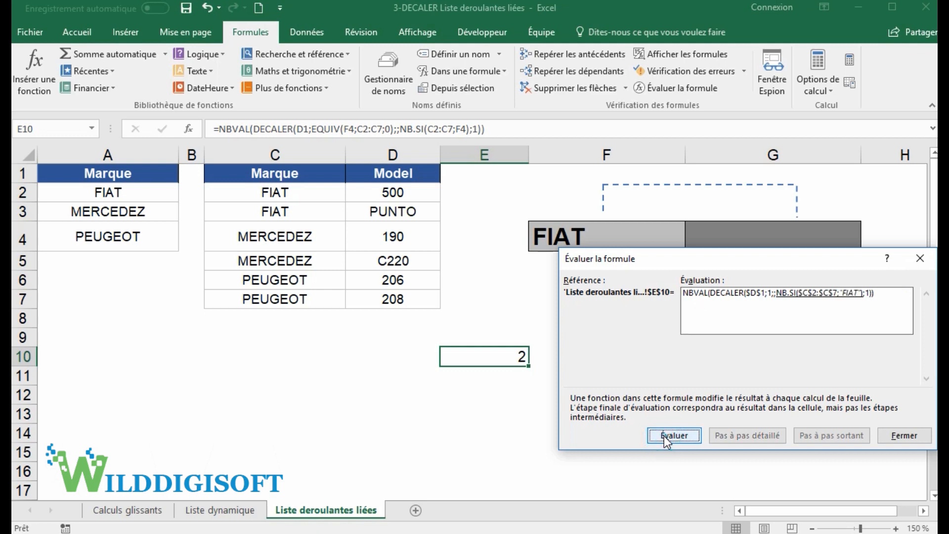
pyautogui.click(663, 436)
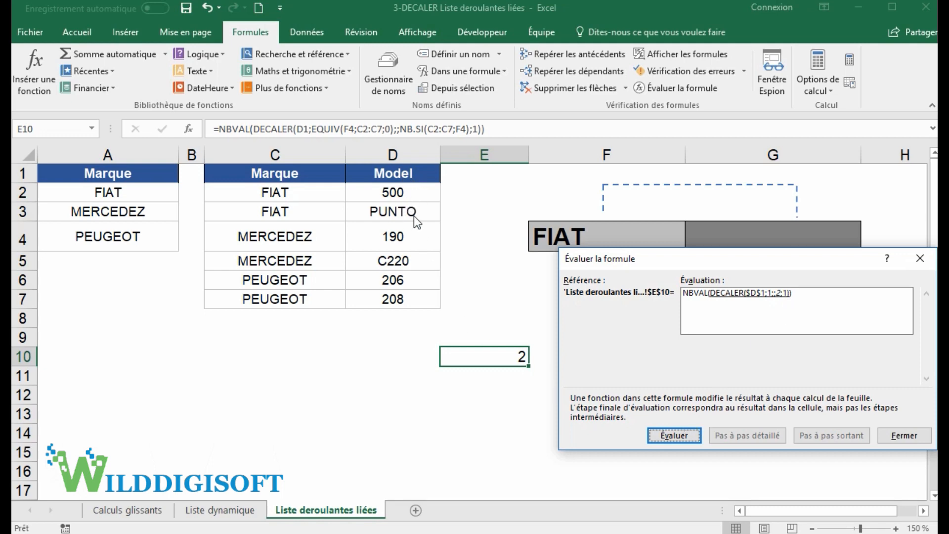
pyautogui.click(682, 435)
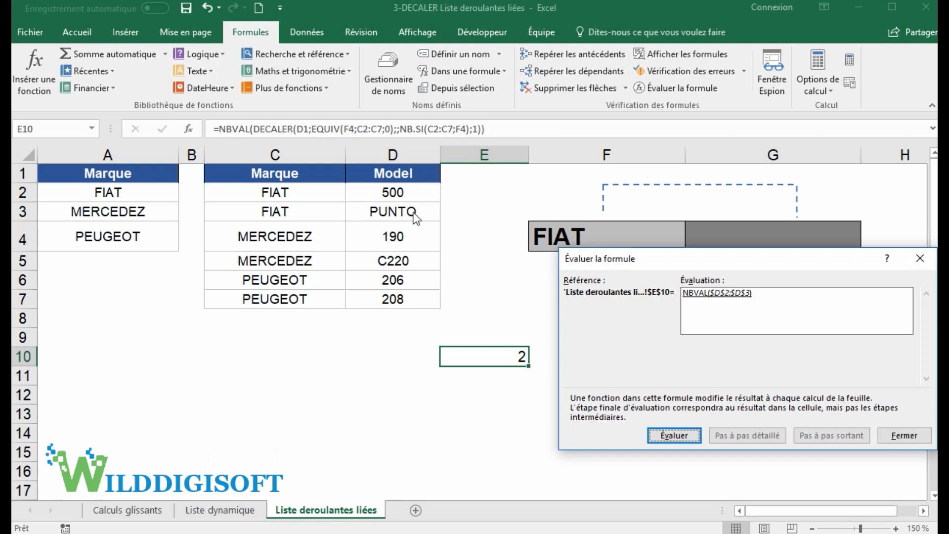
pyautogui.click(919, 258)
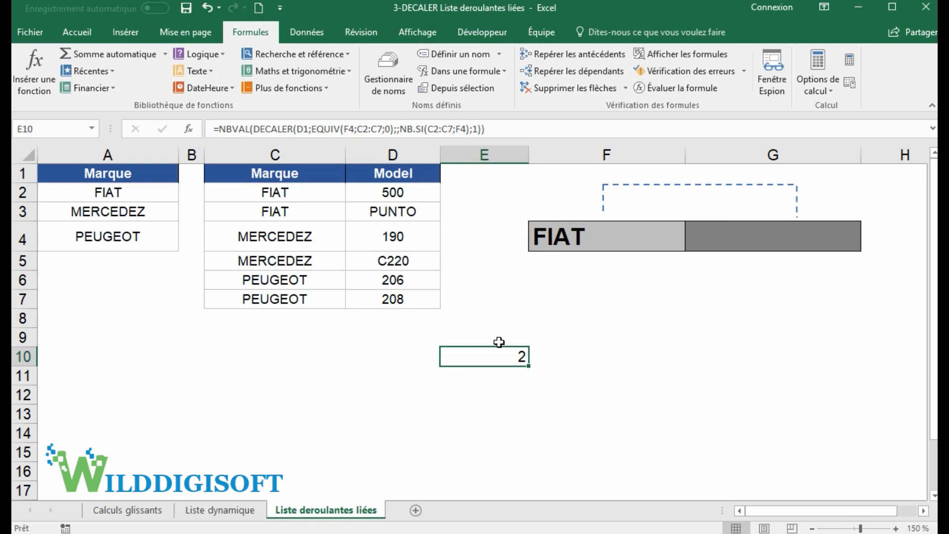
# - Copy the DECALER expression inside NBVAL from the E10 formula, leaving the formula as it is
pyautogui.click(255, 129)
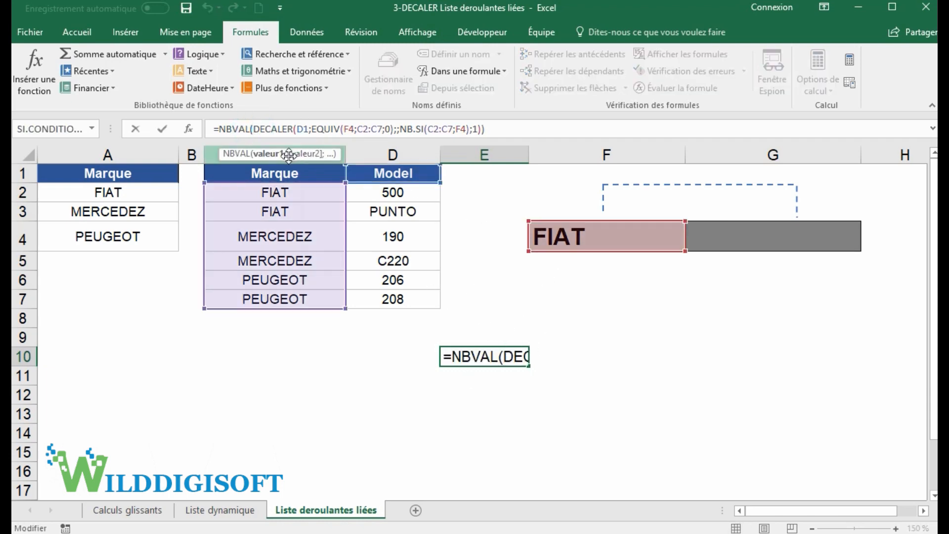
pyautogui.click(270, 154)
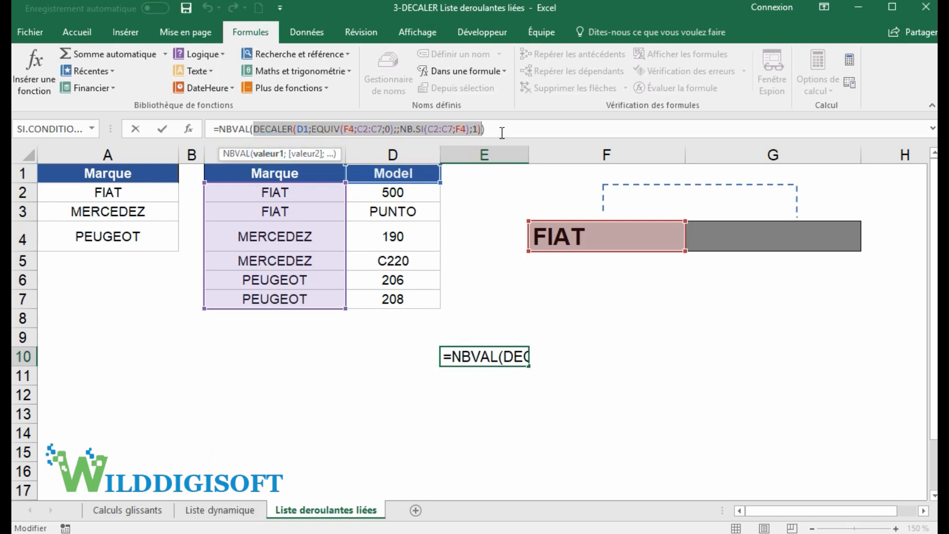
pyautogui.press('Return')
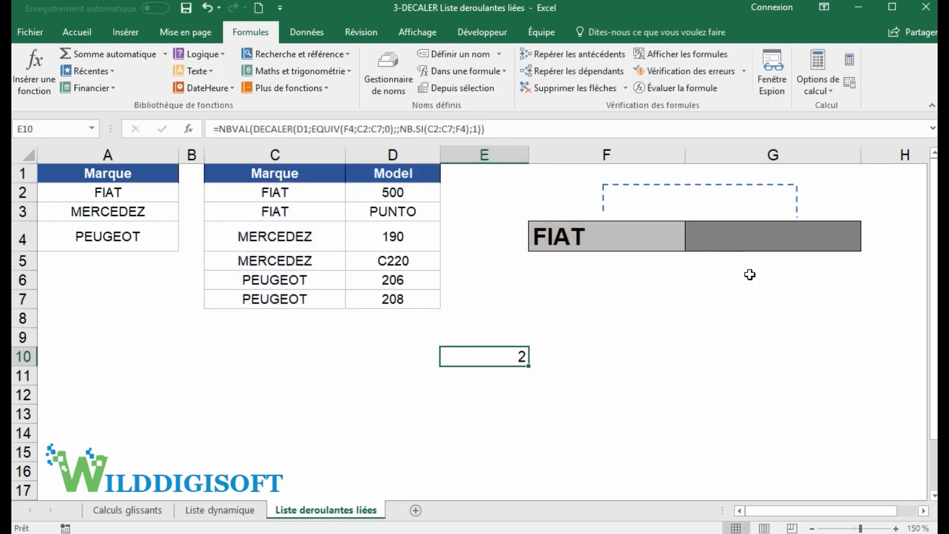
# - Add a Liste validation to cell G4 with the source =DECALER(D1;EQUIV(F4;C2:C7;0);;NB.SI(C2:C7;F4);1)
pyautogui.click(761, 242)
pyautogui.click(299, 32)
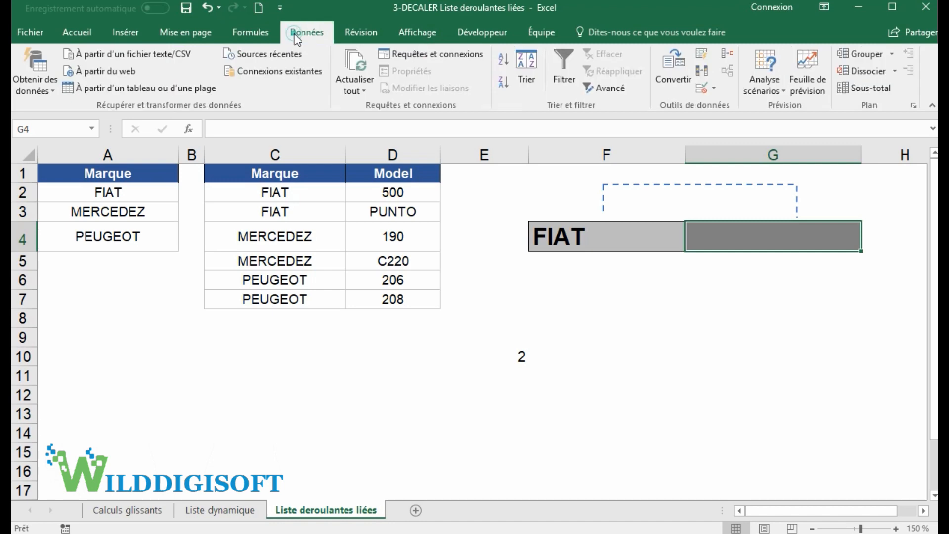
pyautogui.click(702, 89)
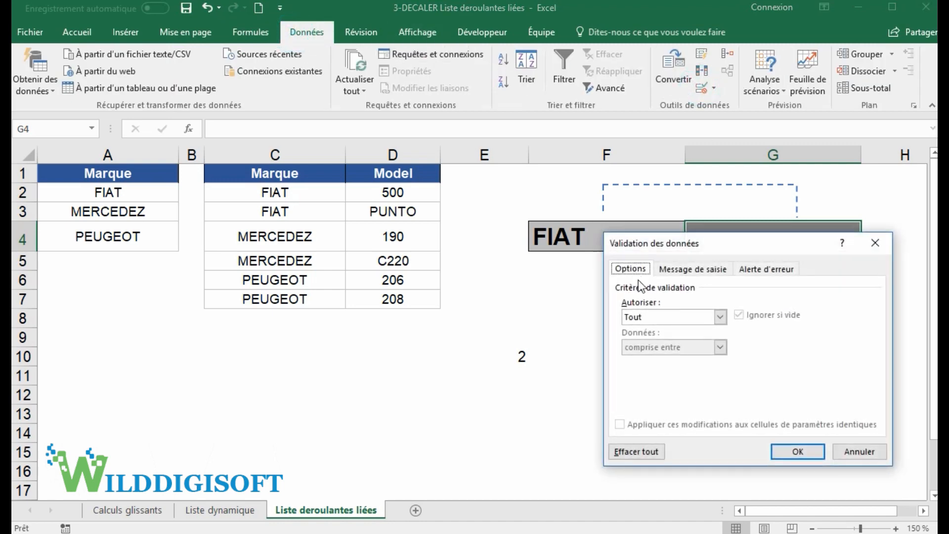
pyautogui.click(655, 315)
pyautogui.click(642, 358)
pyautogui.click(649, 374)
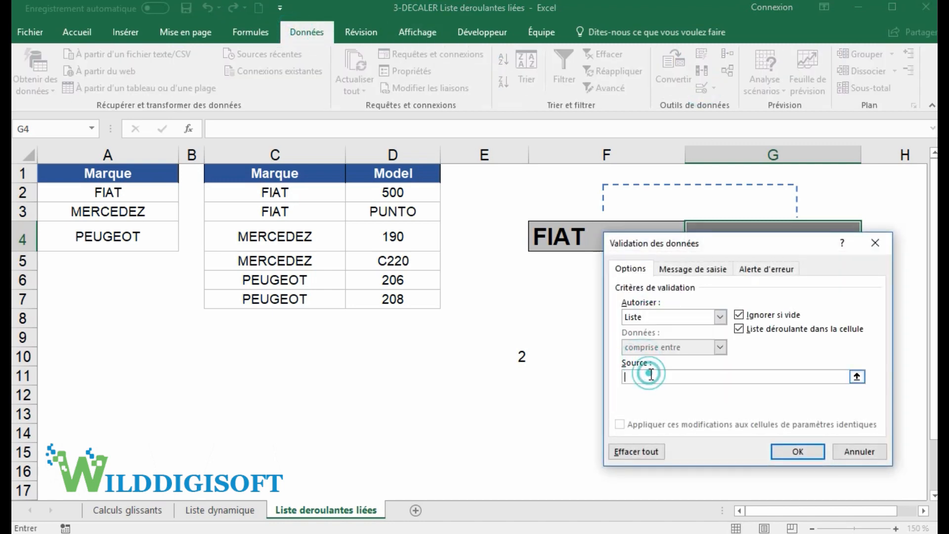
pyautogui.write('=')
pyautogui.hotkey('ctrl', 'v')
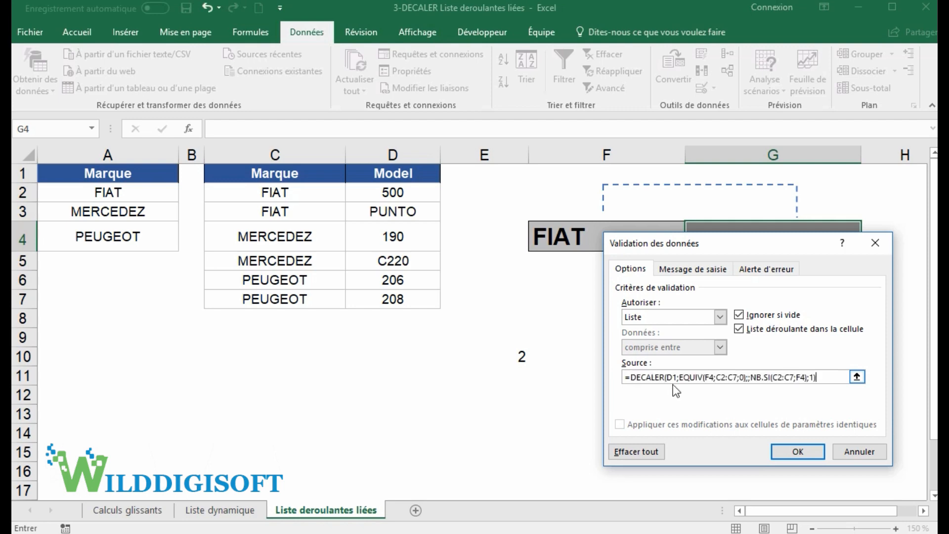
pyautogui.click(797, 452)
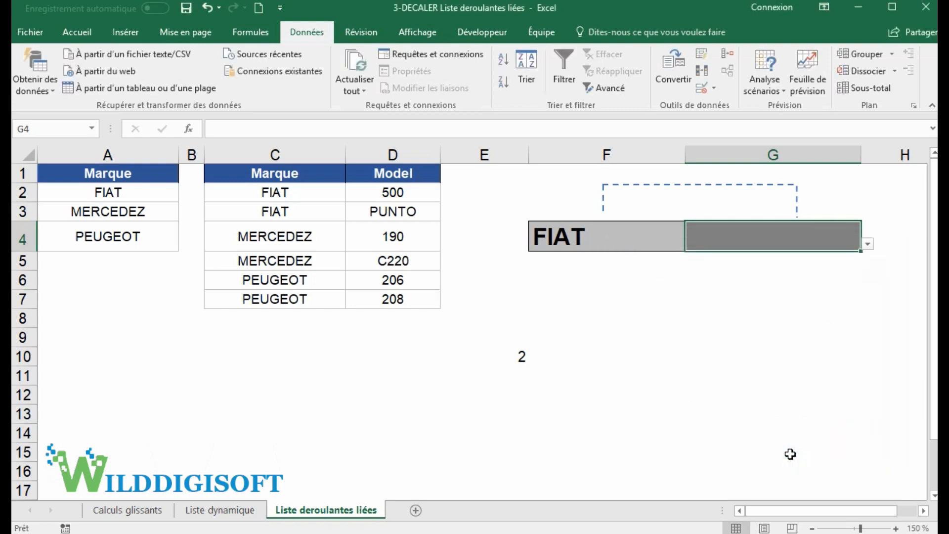
# - Test the new list in G4 by choosing model 500, and clear the cell
pyautogui.click(867, 243)
pyautogui.click(827, 258)
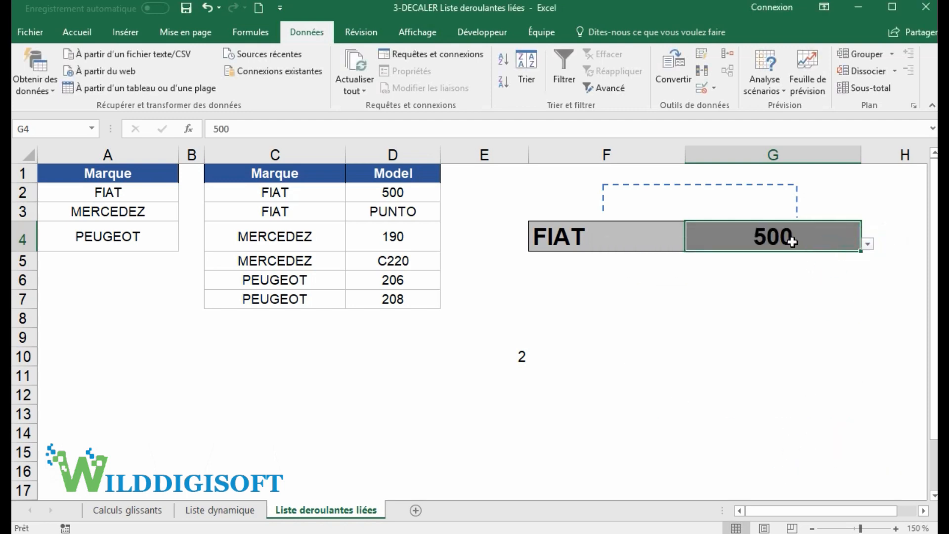
pyautogui.press('Delete')
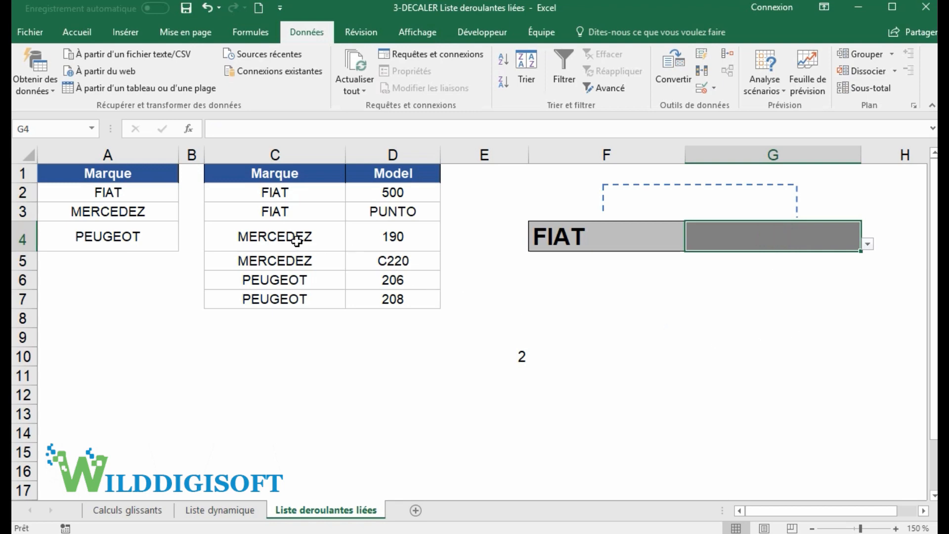
# - Choose the brand MERCEDEZ in F4 and the model 190 from the dependent list in G4
pyautogui.click(672, 232)
pyautogui.click(691, 244)
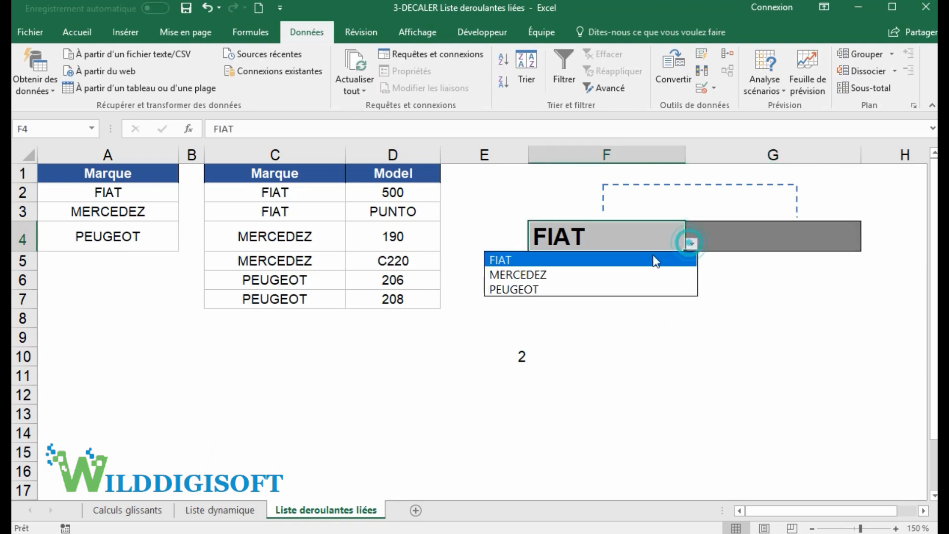
pyautogui.click(621, 274)
pyautogui.click(764, 243)
pyautogui.click(868, 244)
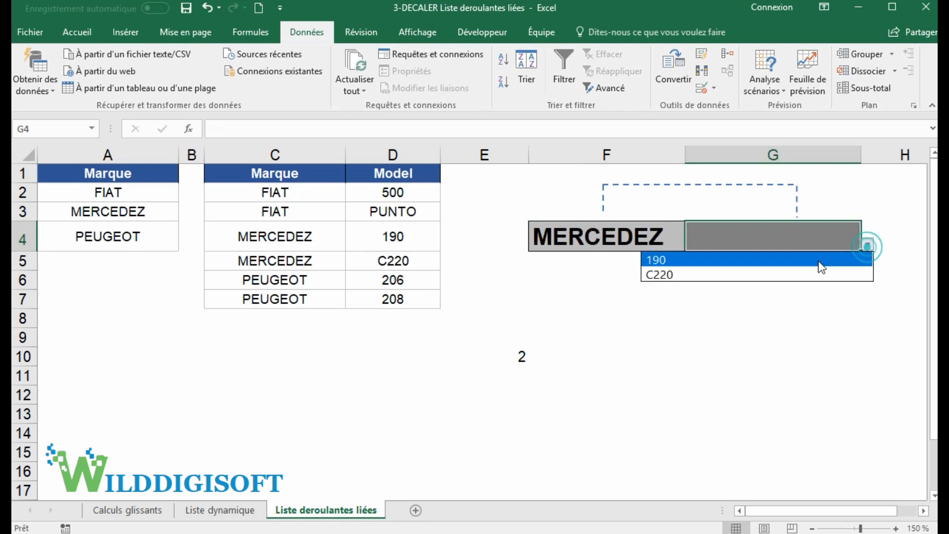
pyautogui.click(770, 258)
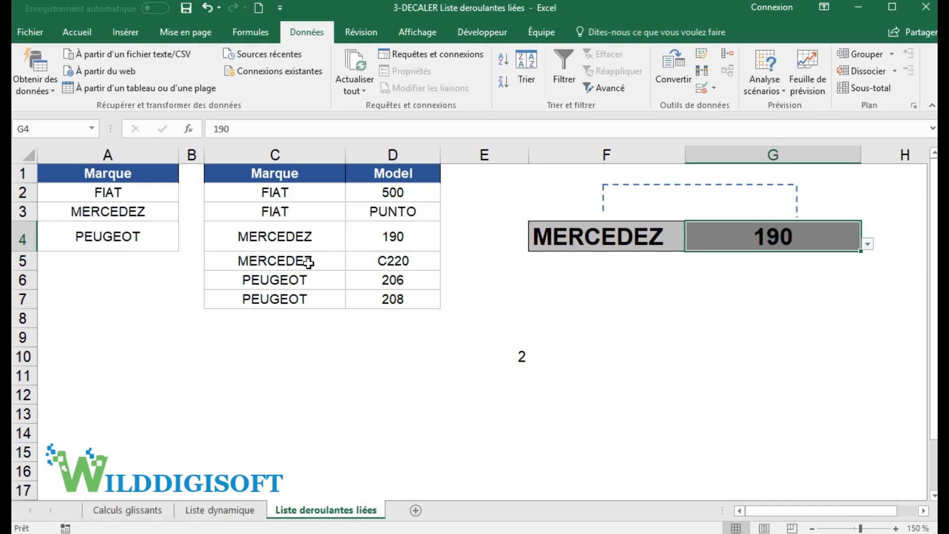
# - Insert blank cells at C5:D5 in the brand and model table, shifting the existing cells down
pyautogui.moveTo(307, 260); pyautogui.dragTo(391, 261)
pyautogui.rightClick(389, 262)
pyautogui.click(436, 345)
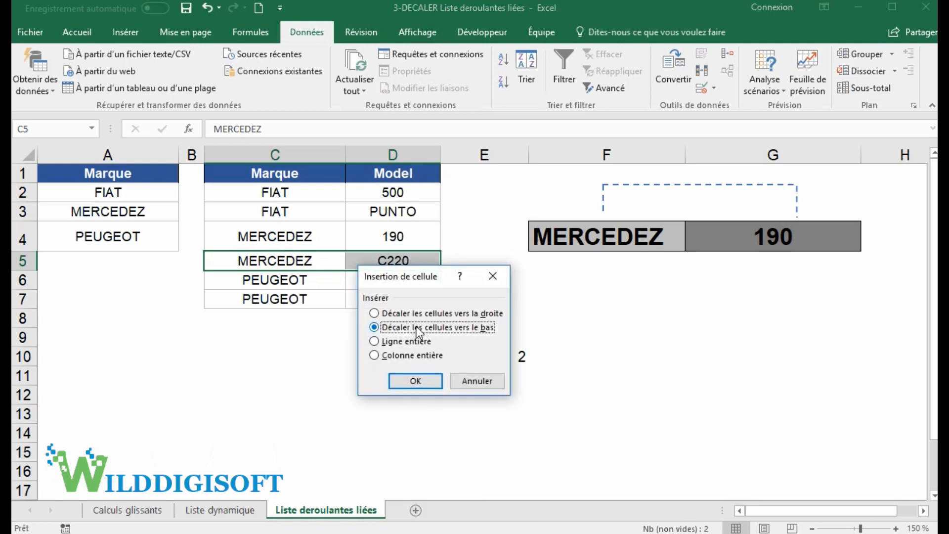
pyautogui.click(429, 386)
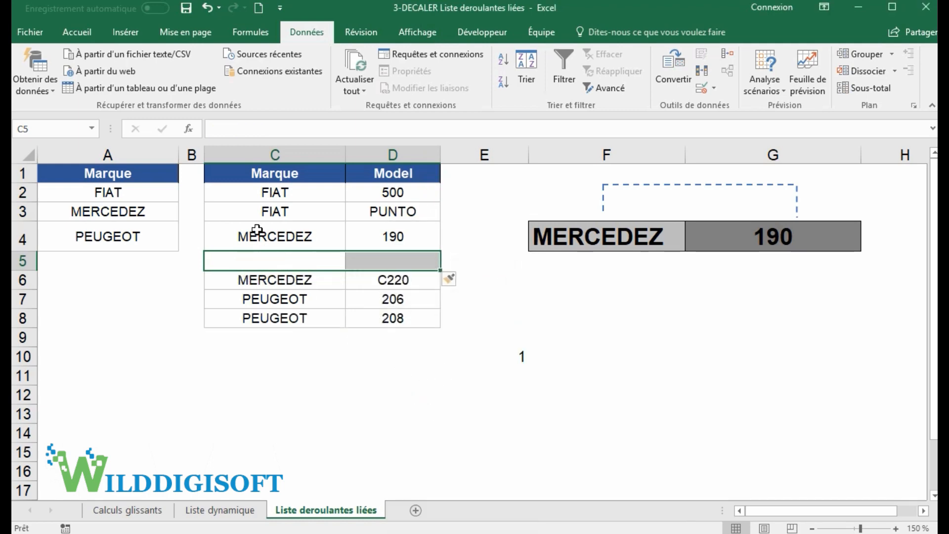
# - Fill the brand MERCEDEZ from C4 into C5 and enter the model 250 in D5
pyautogui.click(283, 242)
pyautogui.moveTo(337, 247); pyautogui.dragTo(341, 264)
pyautogui.click(426, 264)
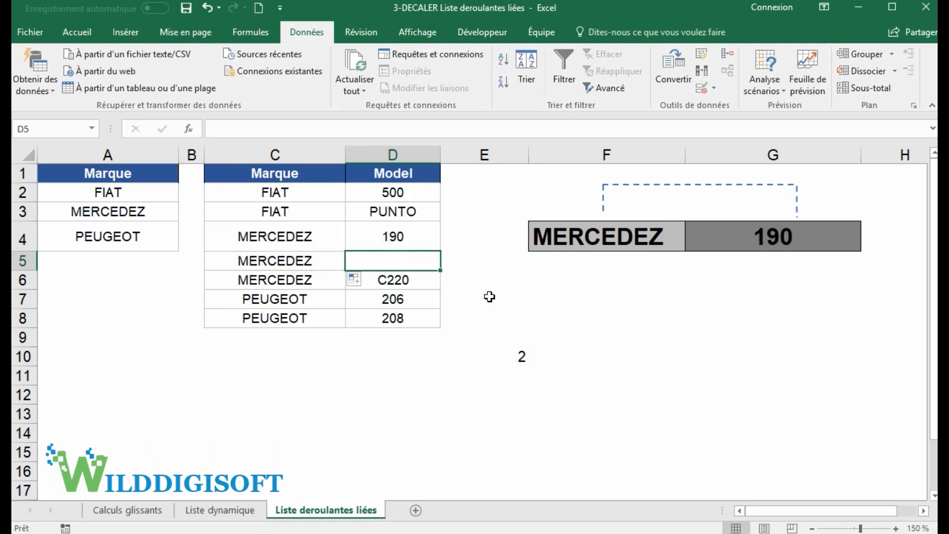
pyautogui.write('250')
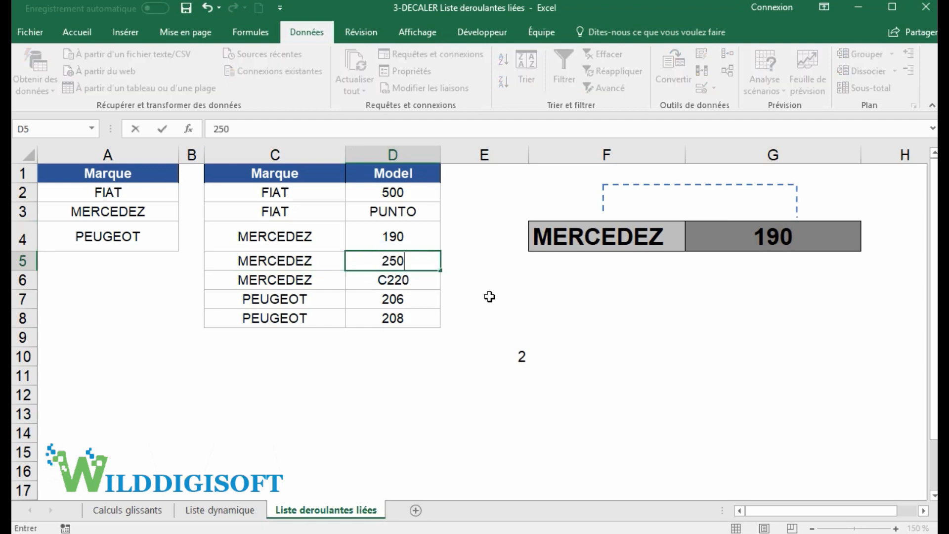
pyautogui.press('Return')
# - Examine the model list in G4 to check that it includes the added MERCEDEZ model
pyautogui.click(766, 239)
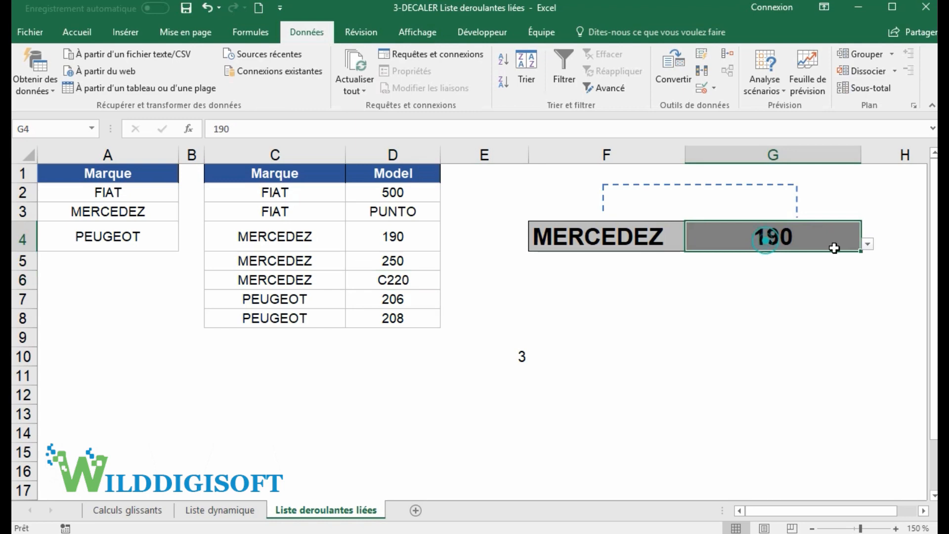
pyautogui.click(868, 244)
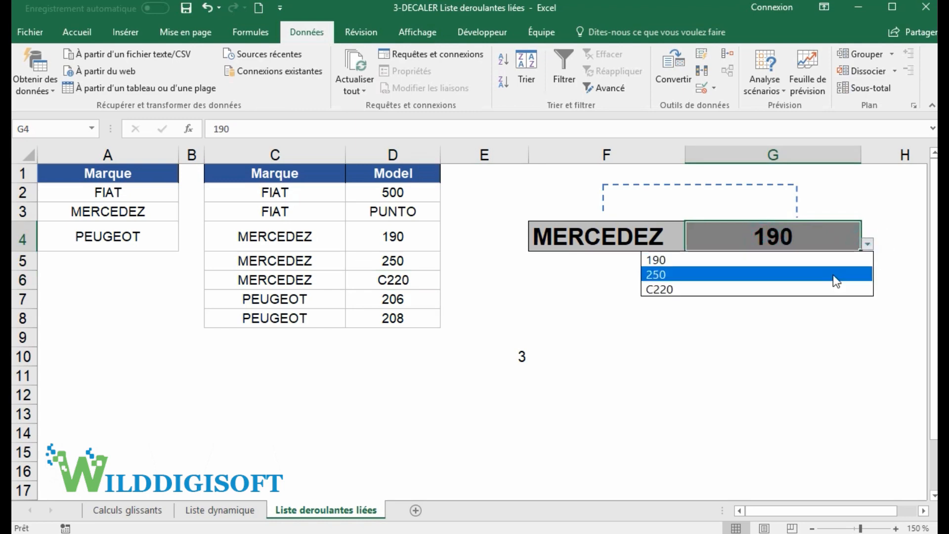
pyautogui.click(331, 227)
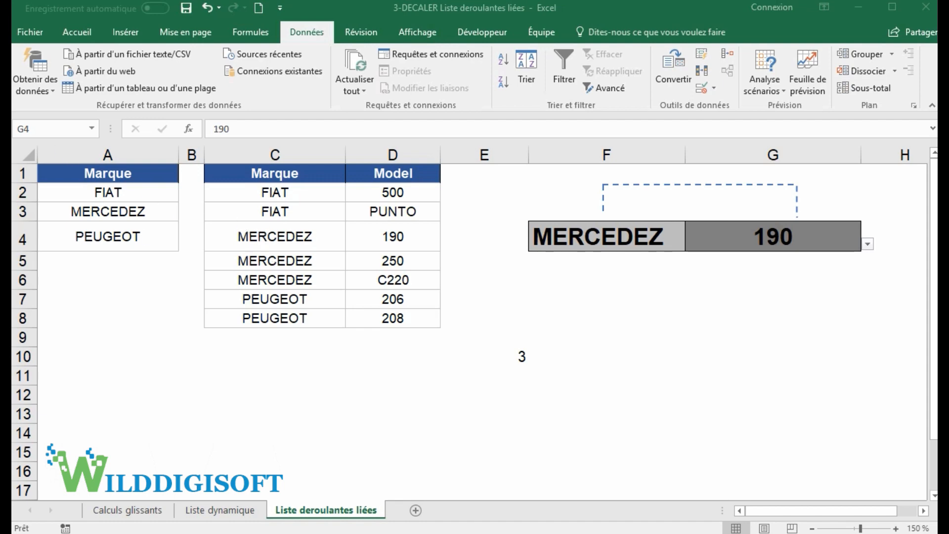
pyautogui.moveTo(206, 221)
pyautogui.mouseDown()
pyautogui.moveTo(376, 254)
pyautogui.moveTo(343, 252)
pyautogui.mouseUp()
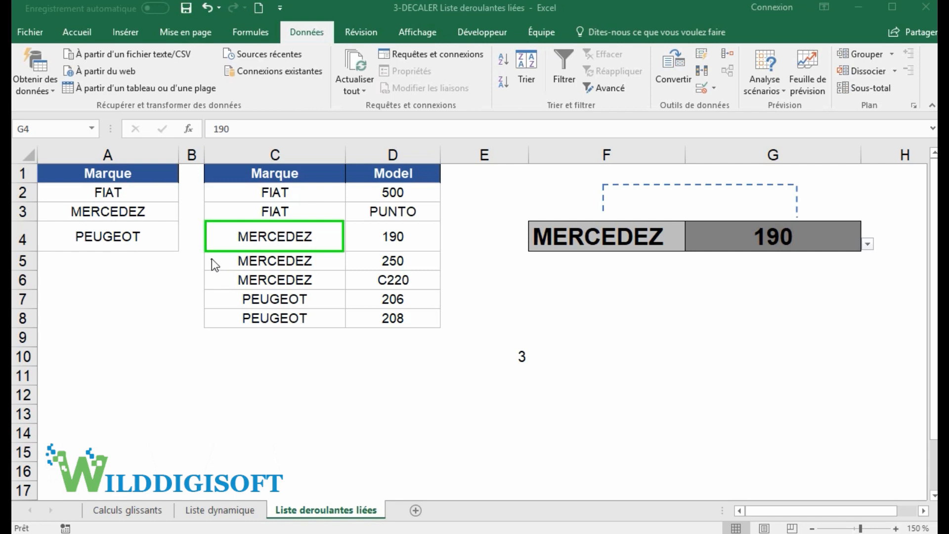
pyautogui.moveTo(209, 259); pyautogui.dragTo(206, 290)
pyautogui.moveTo(348, 222)
pyautogui.mouseDown()
pyautogui.moveTo(435, 235)
pyautogui.moveTo(447, 265)
pyautogui.moveTo(443, 294)
pyautogui.mouseUp()
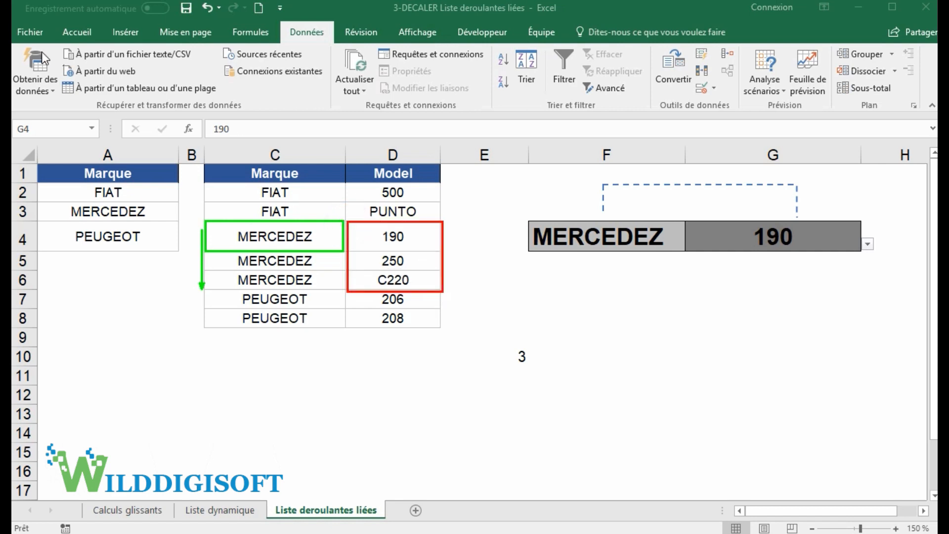
pyautogui.press('Escape')
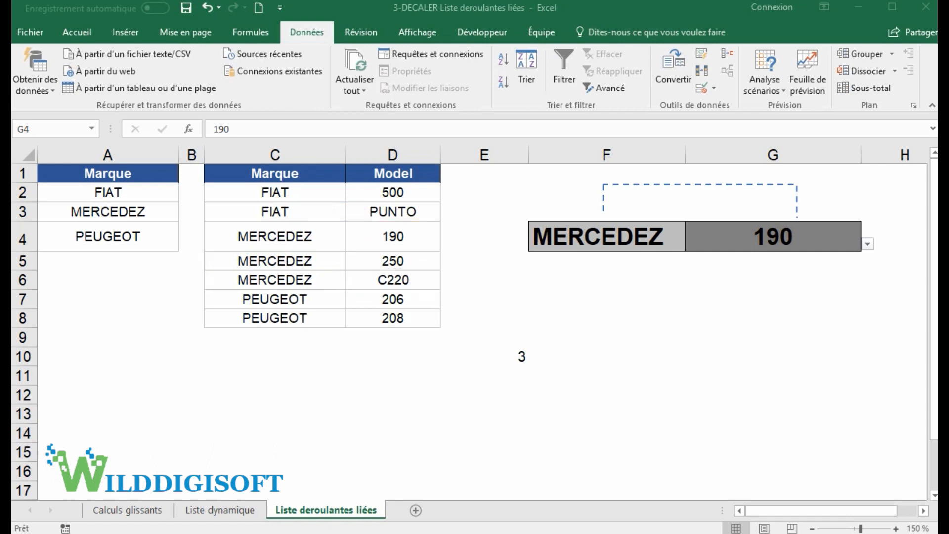
# - Sort the brand and model table in ascending order by the Model column
pyautogui.doubleClick(389, 235)
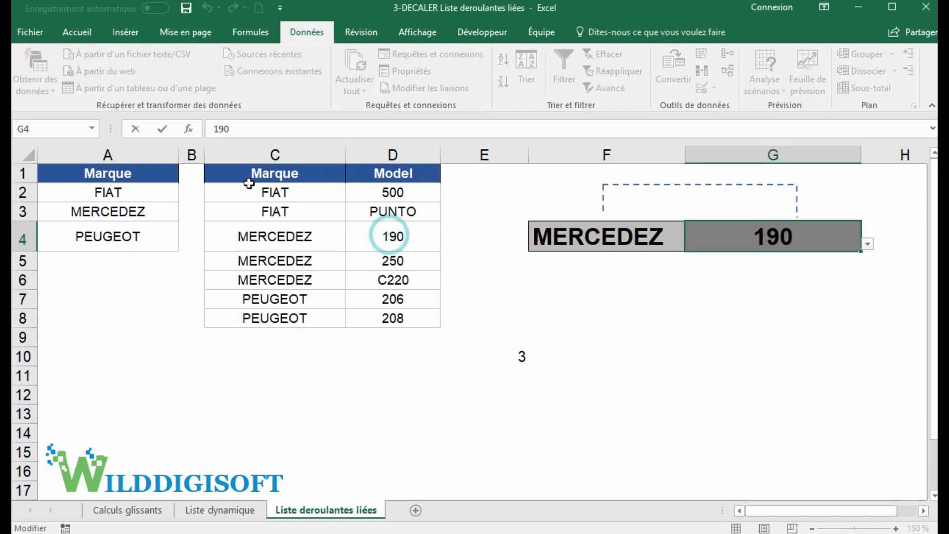
pyautogui.click(395, 236)
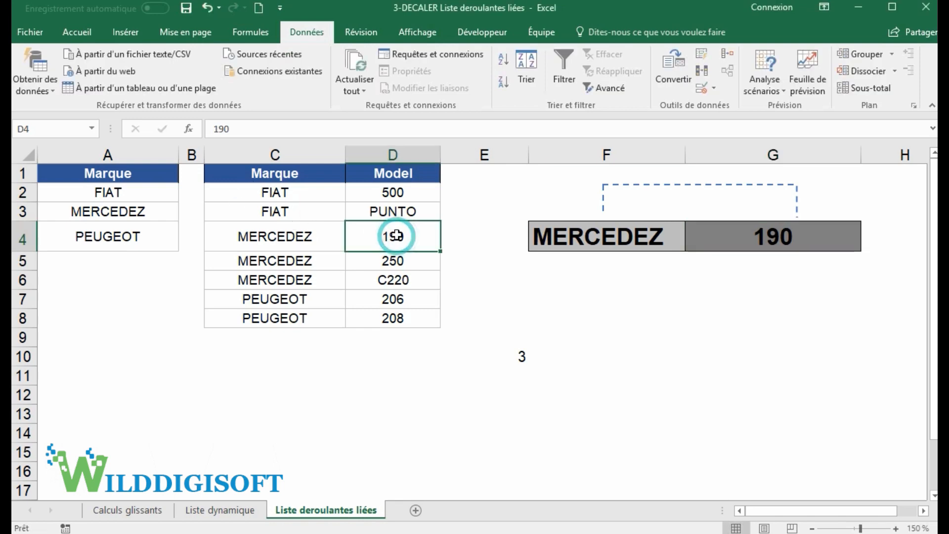
pyautogui.click(506, 64)
# - Compare the brands in C2:C4 with the models offered in the G4 list, leaving the chosen model as it is
pyautogui.moveTo(295, 193); pyautogui.dragTo(295, 239)
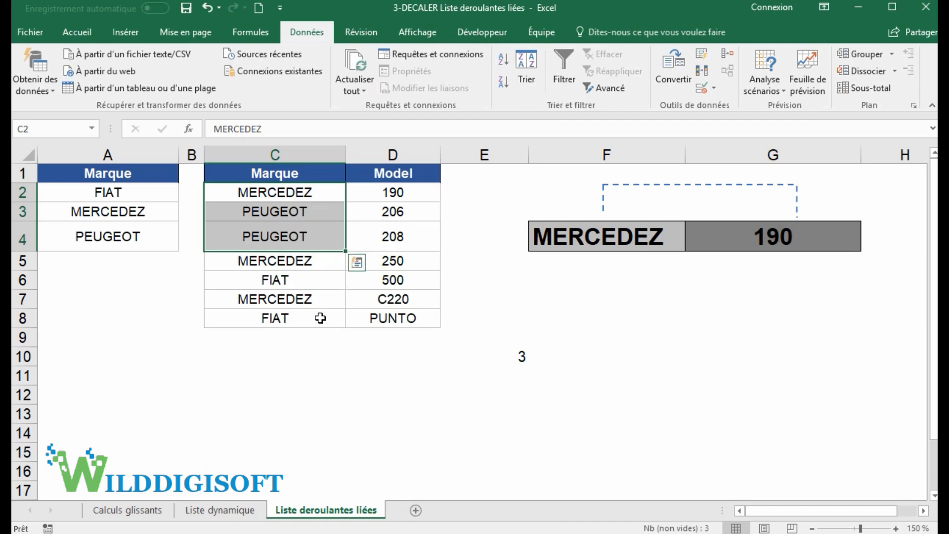
pyautogui.click(767, 245)
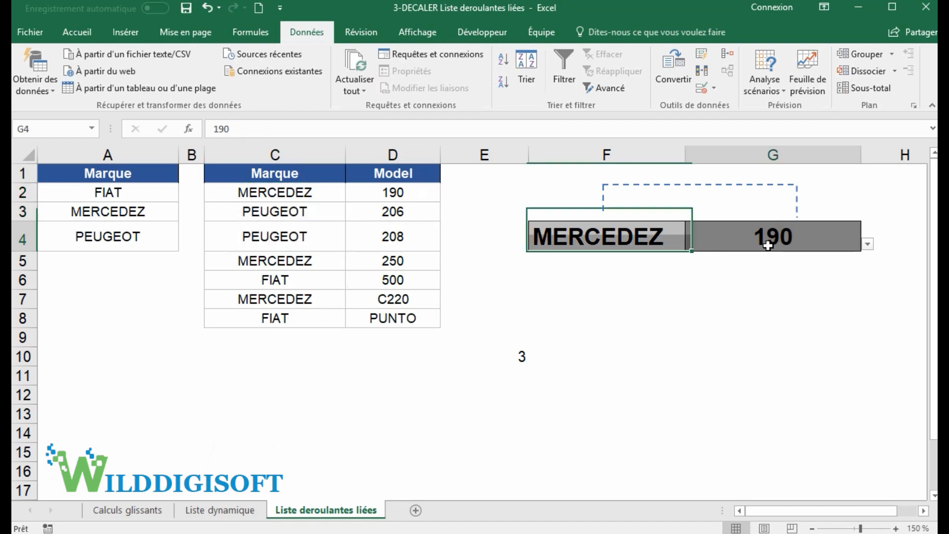
pyautogui.click(868, 244)
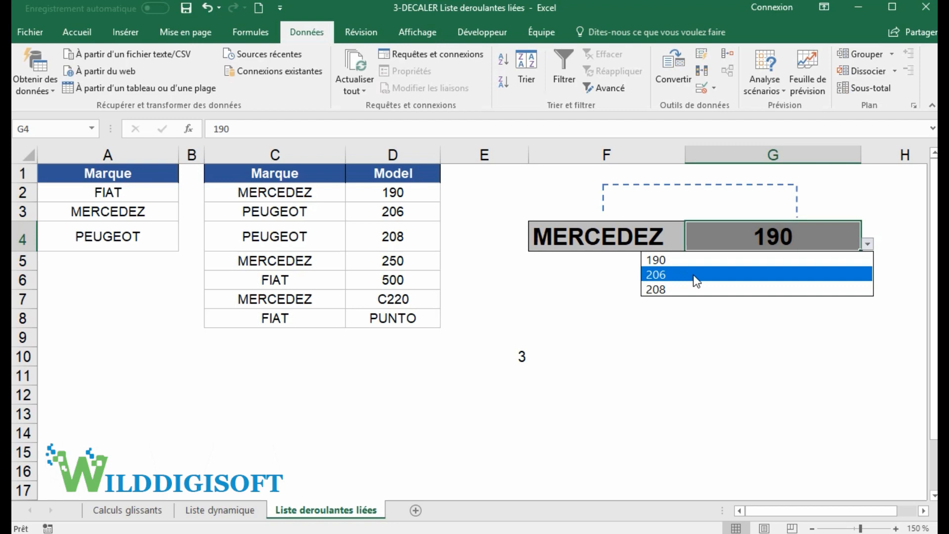
pyautogui.click(317, 200)
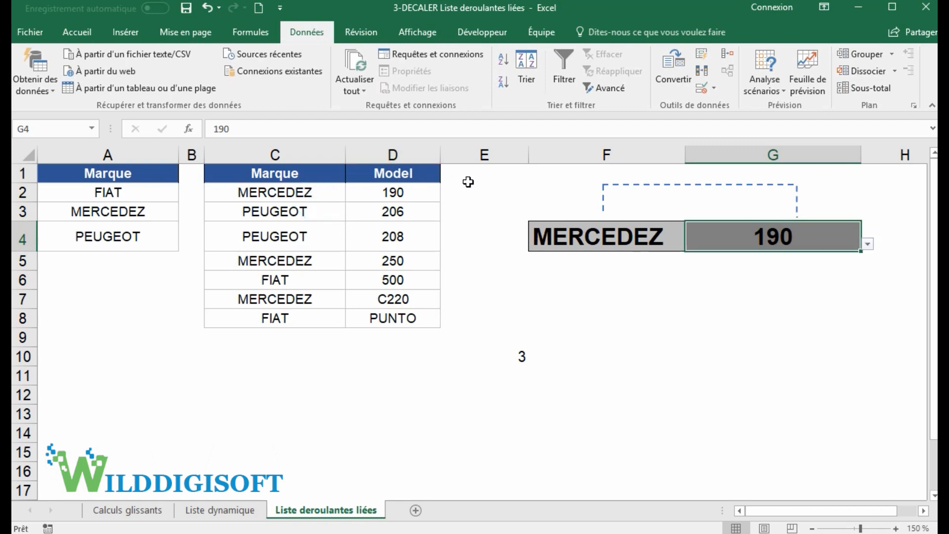
# - Sort the brand and model table in ascending order by the Marque column
pyautogui.click(297, 188)
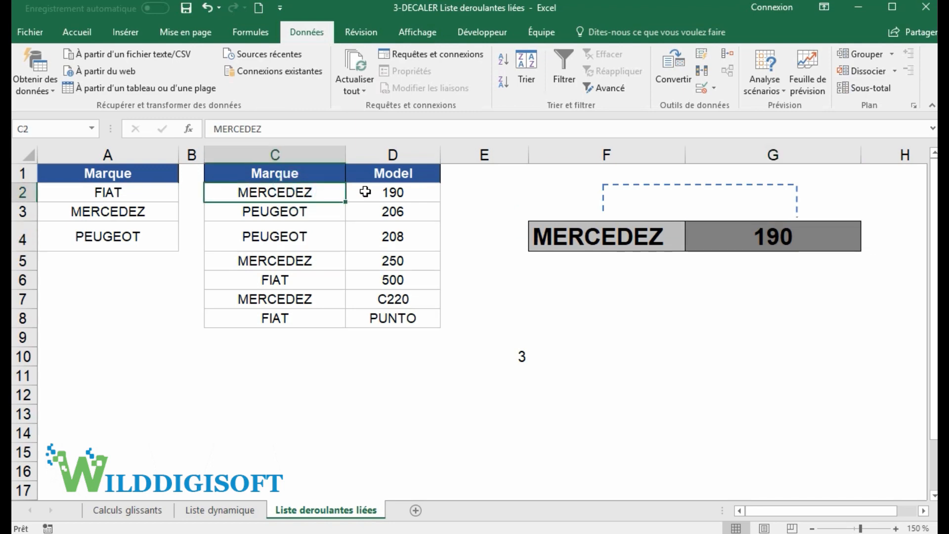
pyautogui.click(504, 61)
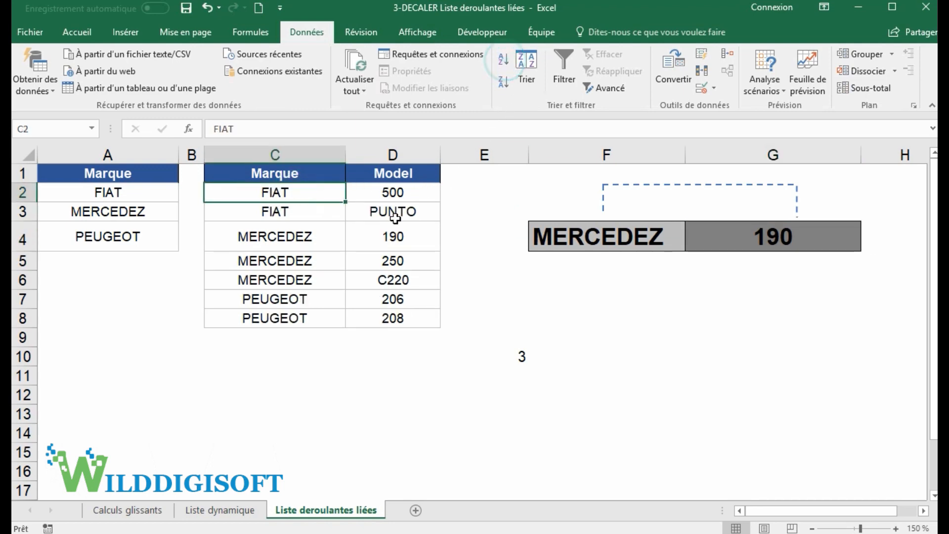
# - Choose the brand PEUGEOT in F4 and check the models offered in the G4 list, without choosing one
pyautogui.click(648, 240)
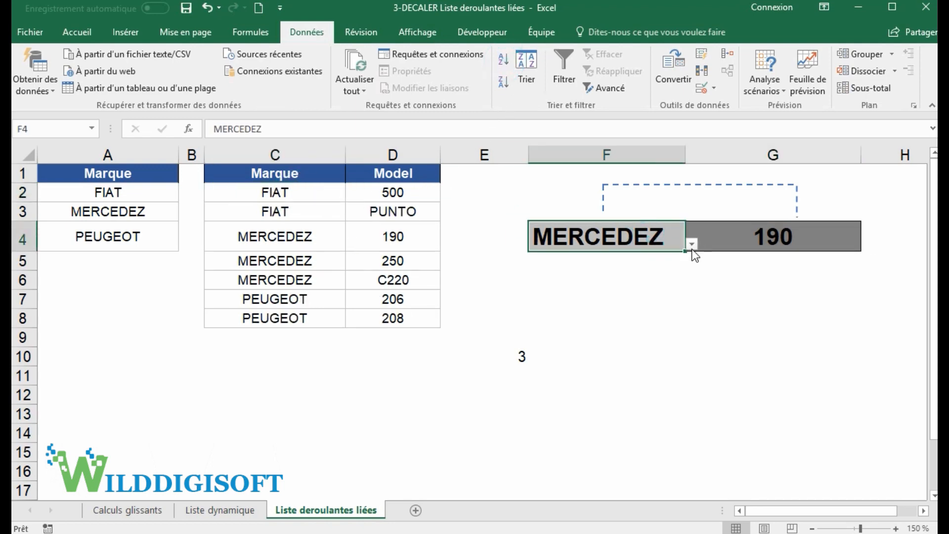
pyautogui.click(691, 244)
pyautogui.click(594, 284)
pyautogui.click(777, 235)
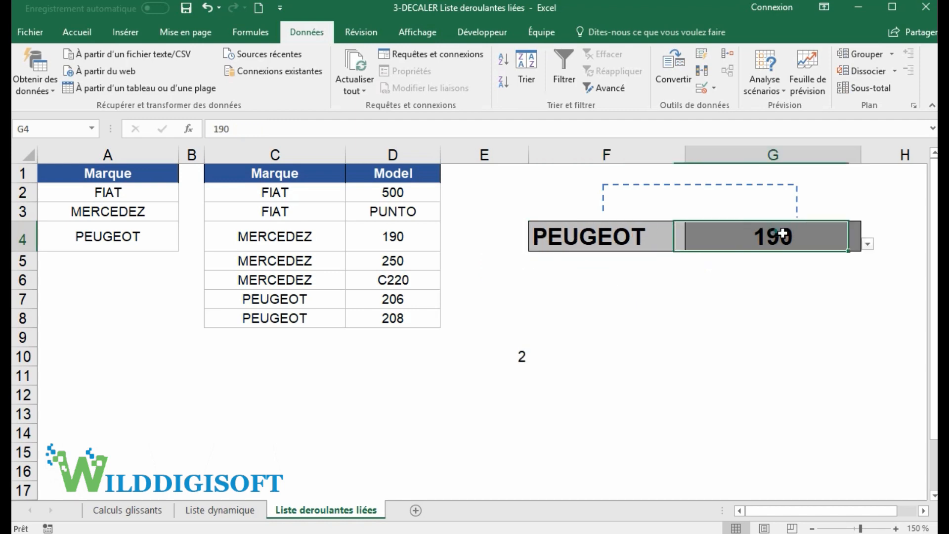
pyautogui.click(866, 244)
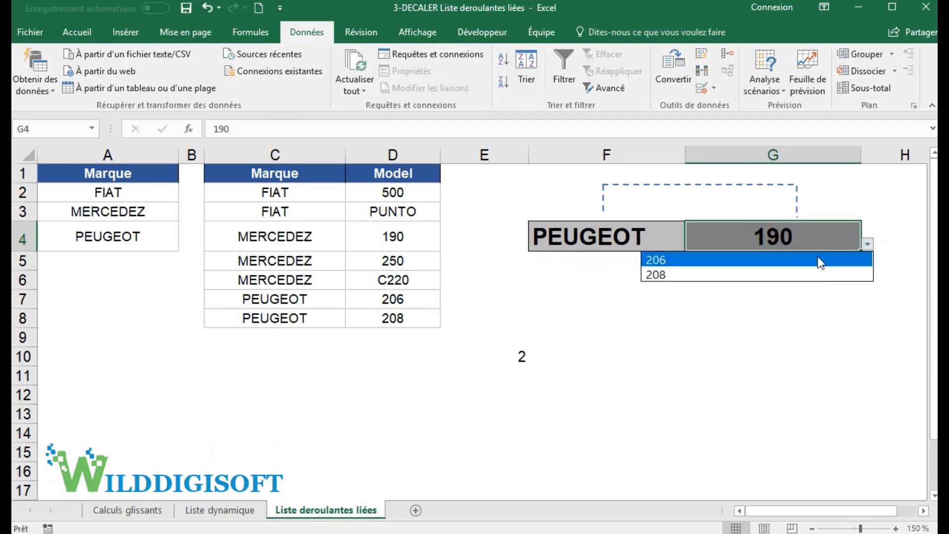
pyautogui.press('Escape')
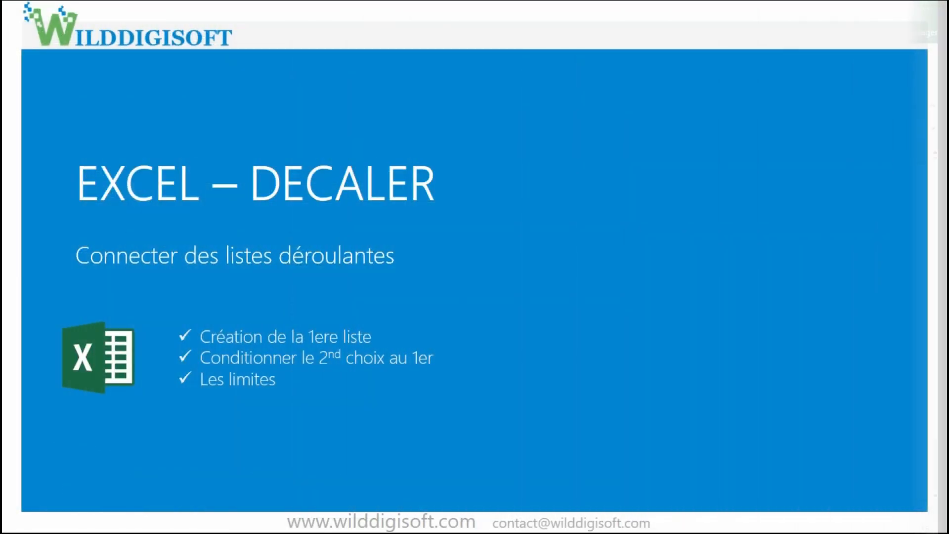